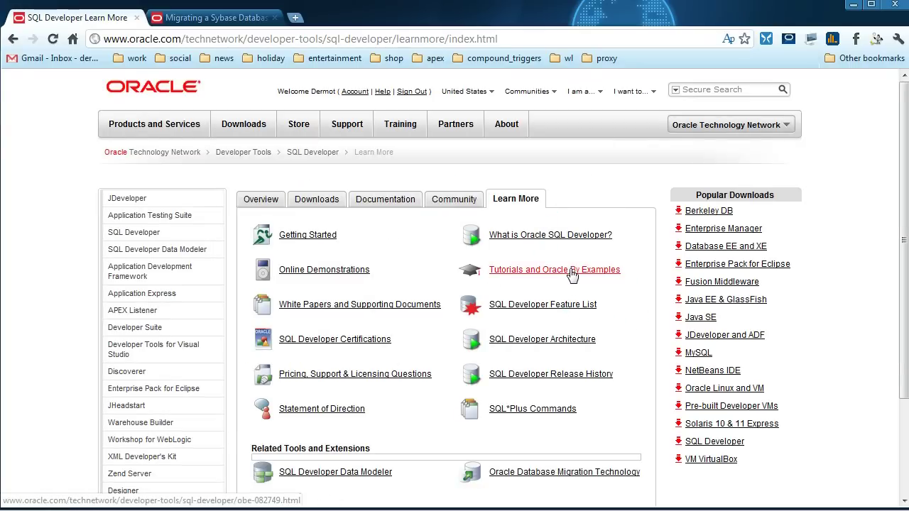
- Go to Tutorials and Oracle By Examples, open the 3.0 Migration Tutorials OBE series, and switch to the Sybase tutorial tab
{"action": "left_click", "coordinate": [546, 271]}
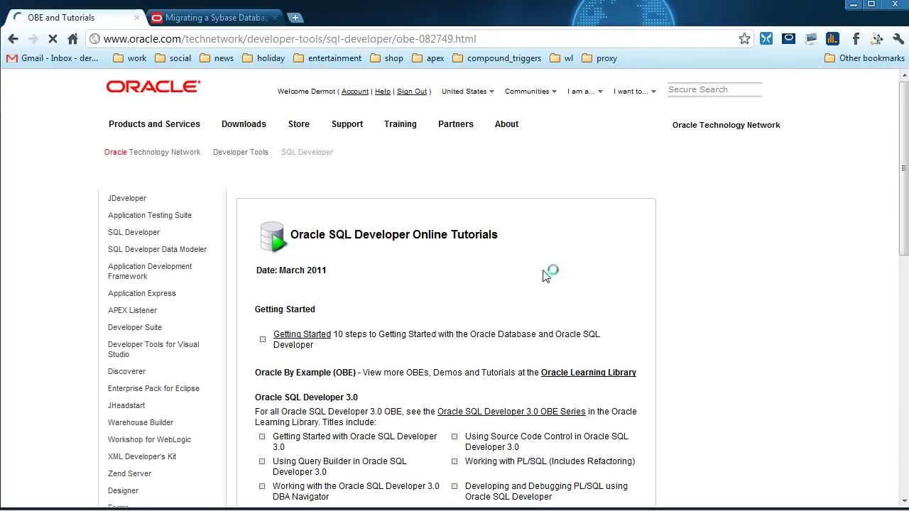
{"action": "scroll", "coordinate": [547, 272], "scroll_direction": "down", "scroll_amount": 4}
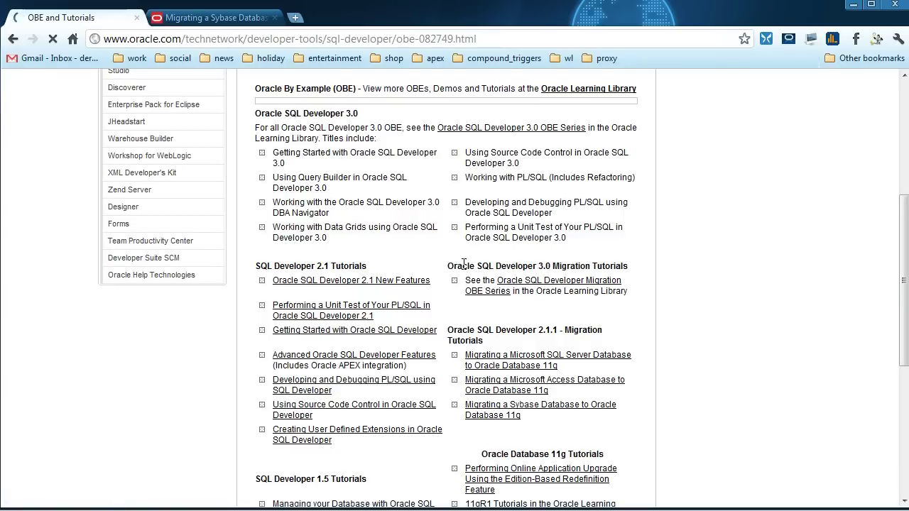
{"action": "left_click_drag", "start_coordinate": [448, 266], "coordinate": [634, 270]}
{"action": "left_click", "coordinate": [634, 268]}
{"action": "left_click", "coordinate": [566, 282]}
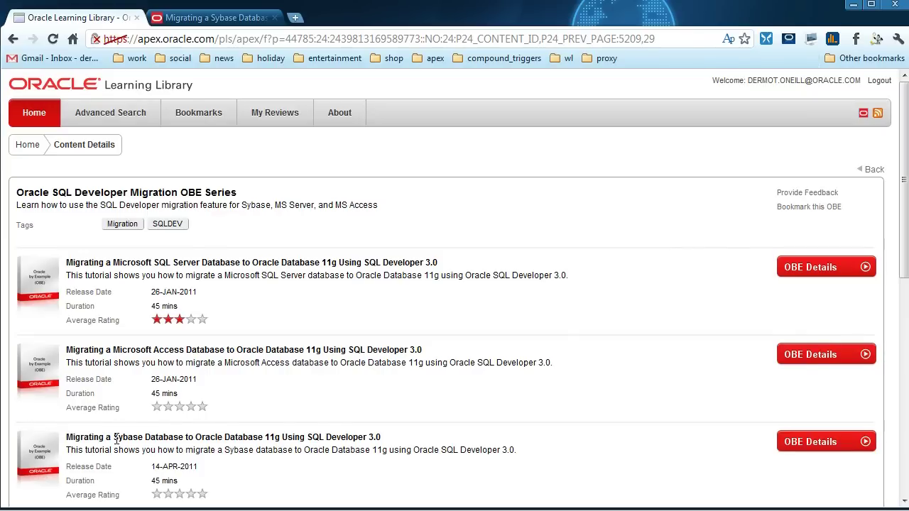
{"action": "left_click", "coordinate": [206, 17]}
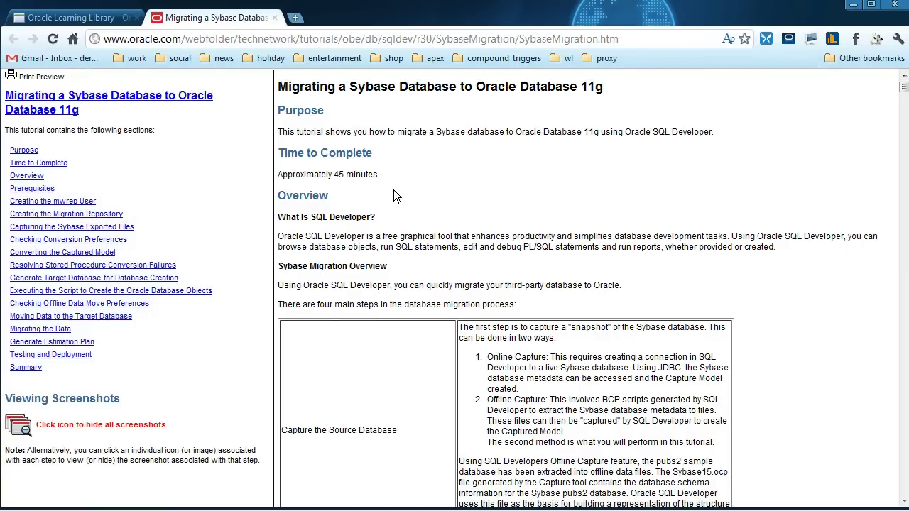
- Hide the tutorial screenshots, read down to the files.zip prerequisite, then show the screenshots again
{"action": "left_click_drag", "start_coordinate": [393, 190], "coordinate": [278, 175]}
{"action": "left_click", "coordinate": [299, 152]}
{"action": "left_click", "coordinate": [25, 435]}
{"action": "scroll", "coordinate": [481, 150], "scroll_direction": "down", "scroll_amount": 3}
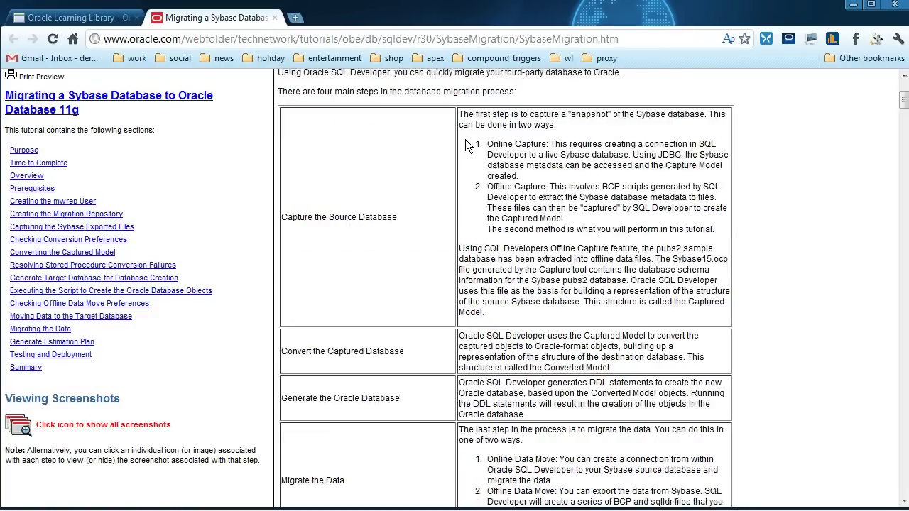
{"action": "scroll", "coordinate": [465, 139], "scroll_direction": "down", "scroll_amount": 6}
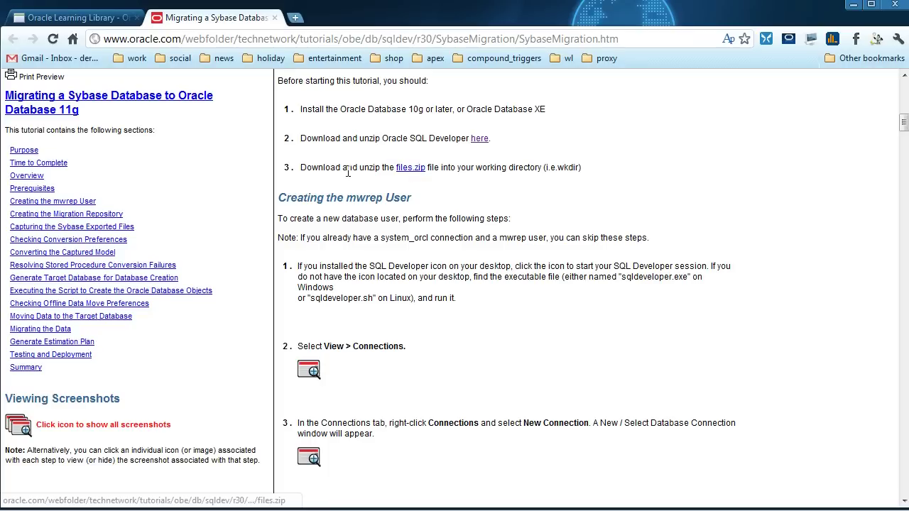
{"action": "left_click_drag", "start_coordinate": [361, 167], "coordinate": [443, 168]}
{"action": "left_click", "coordinate": [490, 166]}
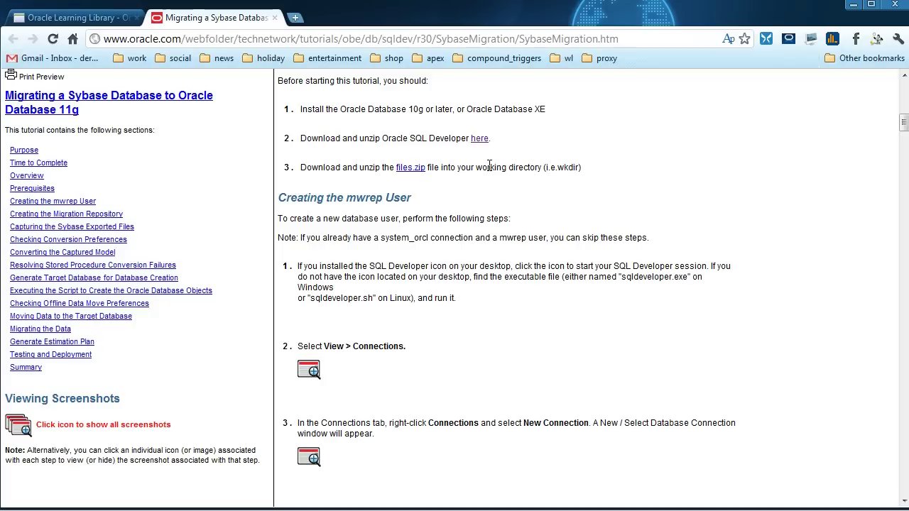
{"action": "left_click", "coordinate": [25, 426]}
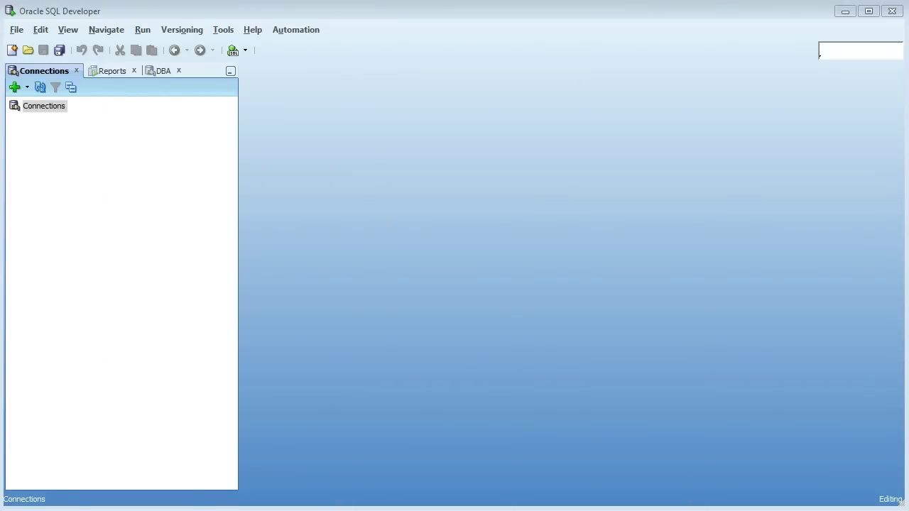
- Create, test and connect a system_orcl connection as user system with a saved password
{"action": "right_click", "coordinate": [60, 105]}
{"action": "left_click", "coordinate": [80, 113]}
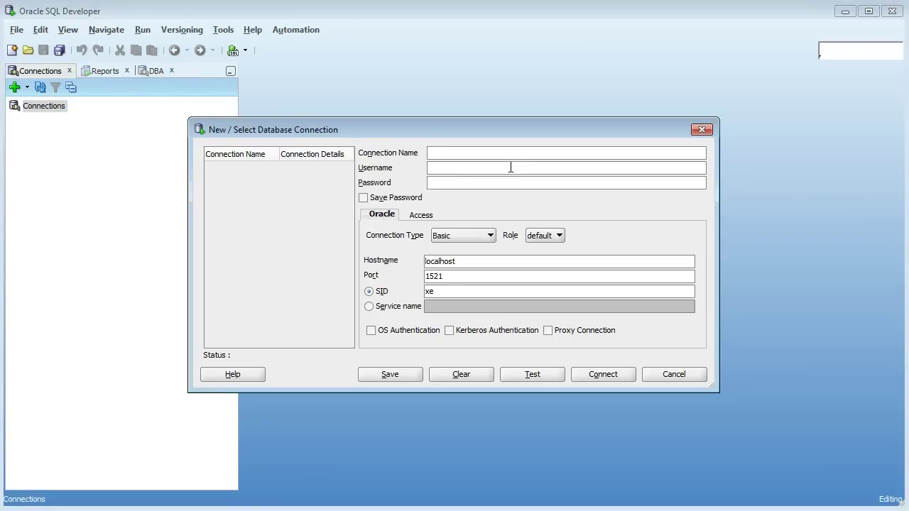
{"action": "type", "text": "sys"}
{"action": "key", "text": "BackSpace"}
{"action": "key", "text": "BackSpace"}
{"action": "type", "text": "ystem_orcl"}
{"action": "left_click", "coordinate": [496, 167]}
{"action": "type", "text": "system"}
{"action": "key", "text": "Tab"}
{"action": "type", "text": "manager"}
{"action": "left_click", "coordinate": [395, 199]}
{"action": "left_click", "coordinate": [532, 374]}
{"action": "left_click", "coordinate": [599, 375]}
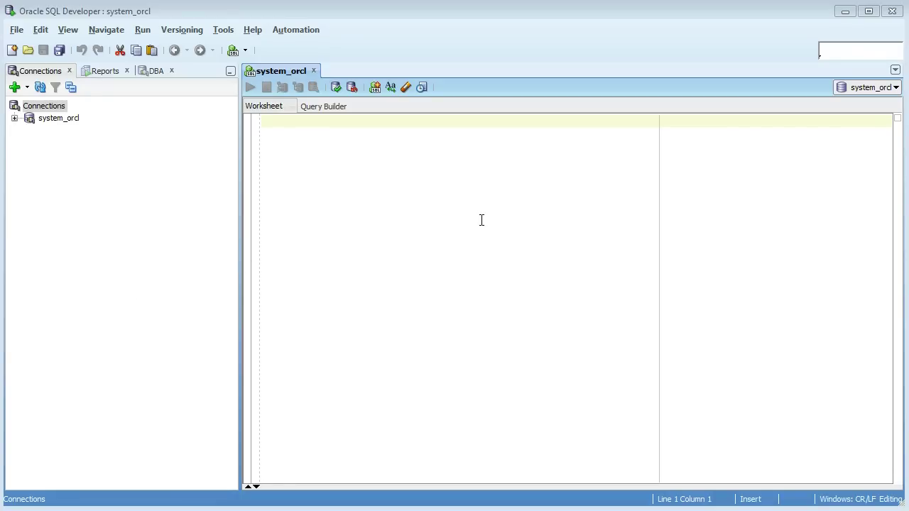
- Paste and run the CREATE USER MWREP script with its grants in the worksheet
{"action": "type", "text": "CREATE USER MWREP IDENTIFIED BY mwrep DEFAULT TABLESPACE USERS TEMPORARY TABLESPACE TEMP; GRANT CONNECT, RESOURCE, CREATE SESSION, CREATE VIEW TO MWREP;"}
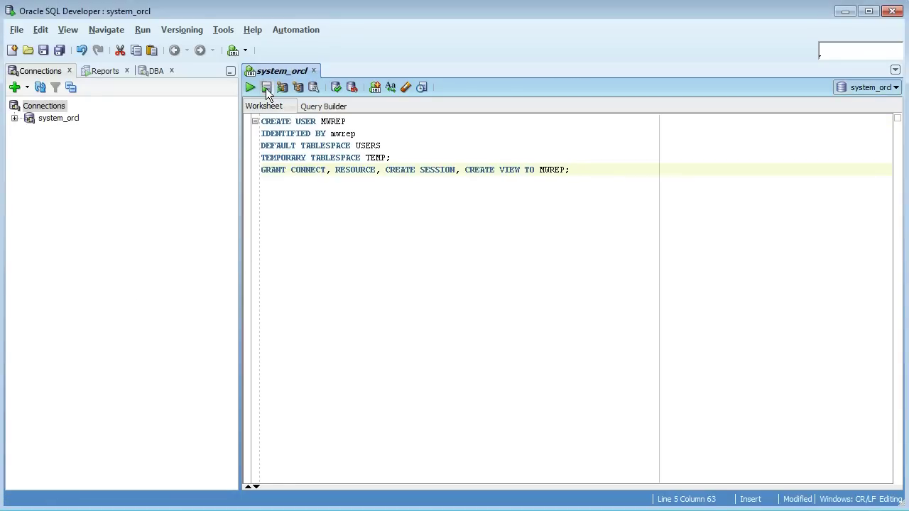
{"action": "left_click", "coordinate": [266, 88]}
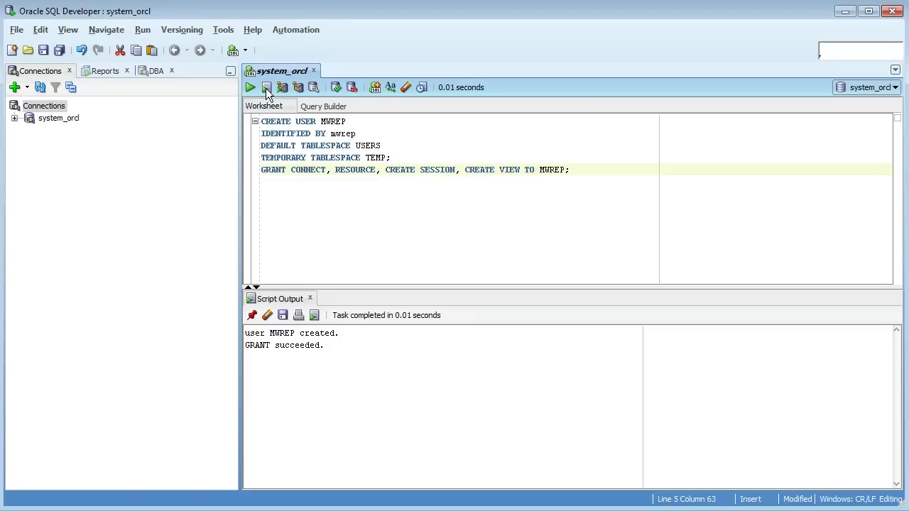
{"action": "left_click_drag", "start_coordinate": [346, 121], "coordinate": [320, 121]}
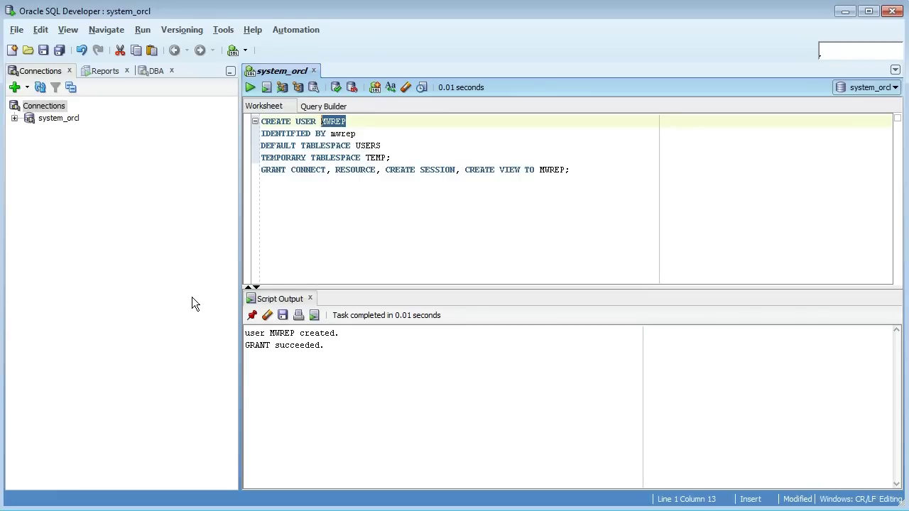
- Create, test and connect an MWREP connection with username MWREP and a saved password
{"action": "right_click", "coordinate": [56, 113]}
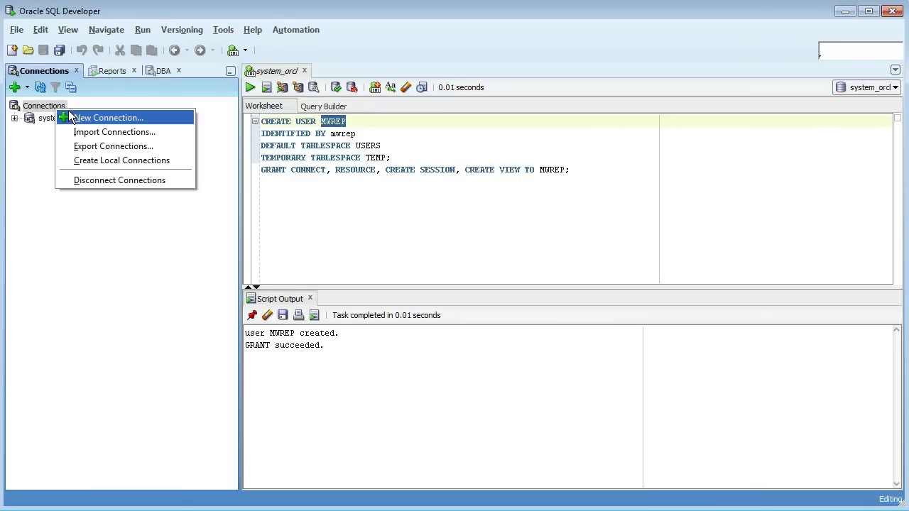
{"action": "left_click", "coordinate": [71, 116]}
{"action": "type", "text": "MWREP"}
{"action": "left_click", "coordinate": [456, 168]}
{"action": "type", "text": "MWREP"}
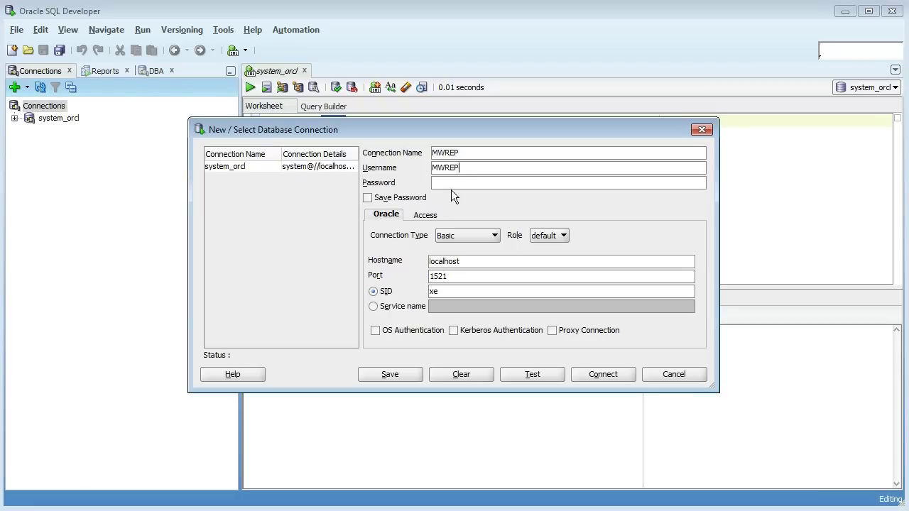
{"action": "type", "text": "MWREP"}
{"action": "left_click", "coordinate": [399, 198]}
{"action": "left_click", "coordinate": [543, 375]}
{"action": "left_click", "coordinate": [593, 375]}
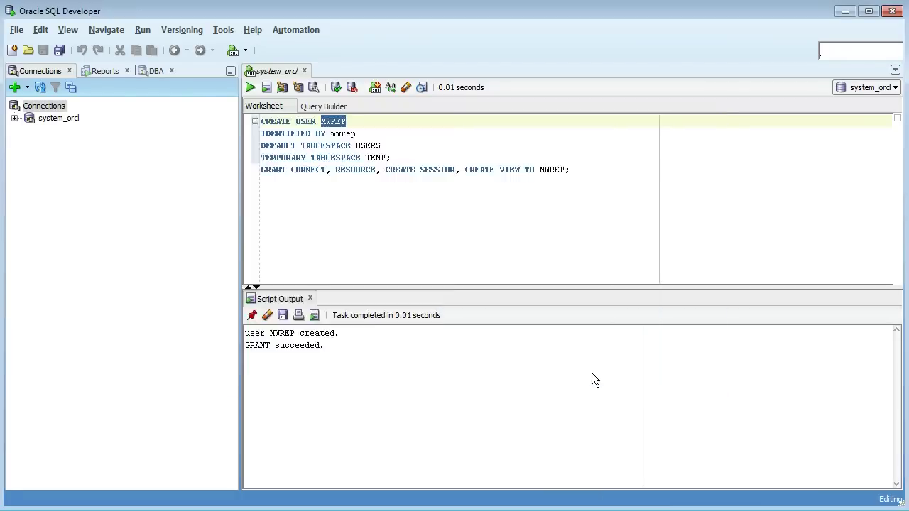
- Associate the migration repository with the MWREP connection and confirm the completion message
{"action": "left_click", "coordinate": [14, 118]}
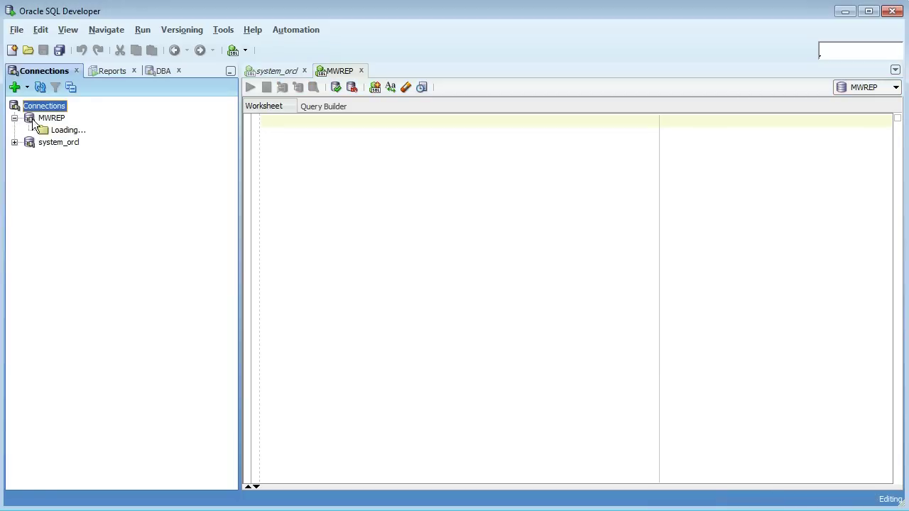
{"action": "left_click", "coordinate": [43, 131]}
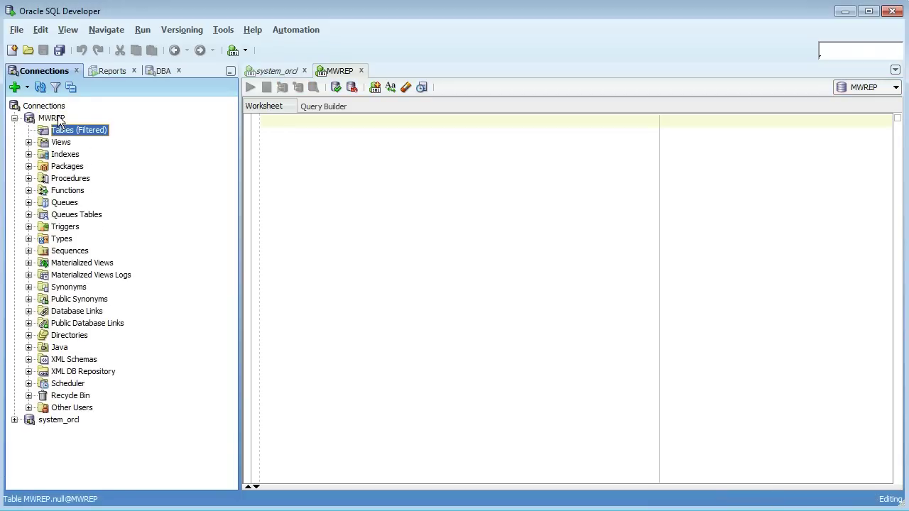
{"action": "right_click", "coordinate": [58, 119]}
{"action": "mouse_move", "coordinate": [162, 312]}
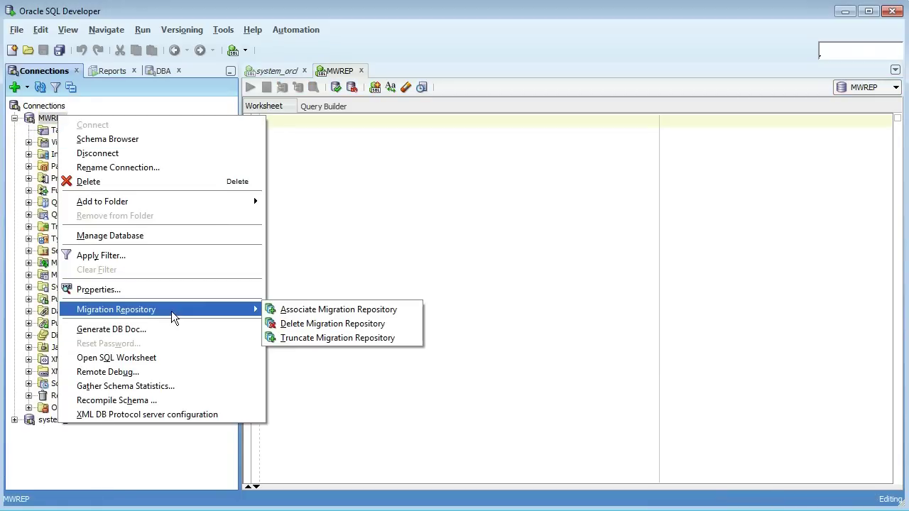
{"action": "left_click", "coordinate": [399, 313]}
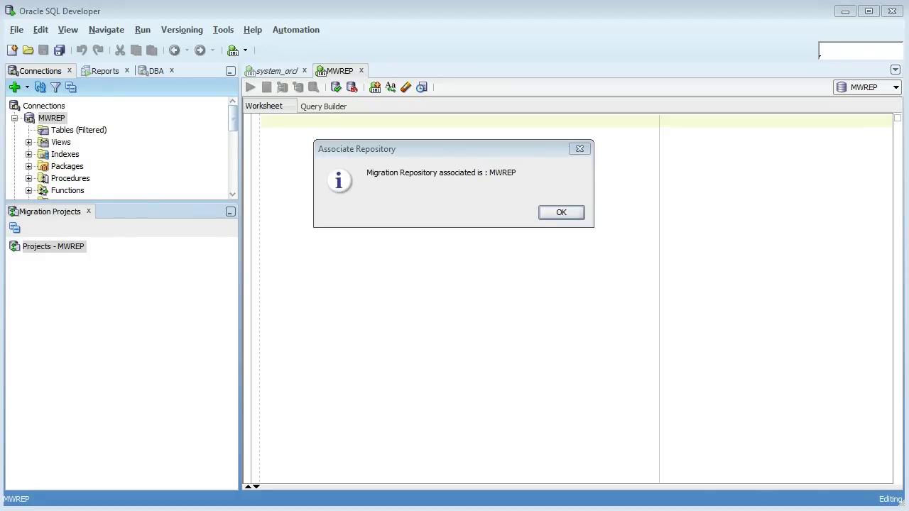
{"action": "left_click", "coordinate": [561, 212]}
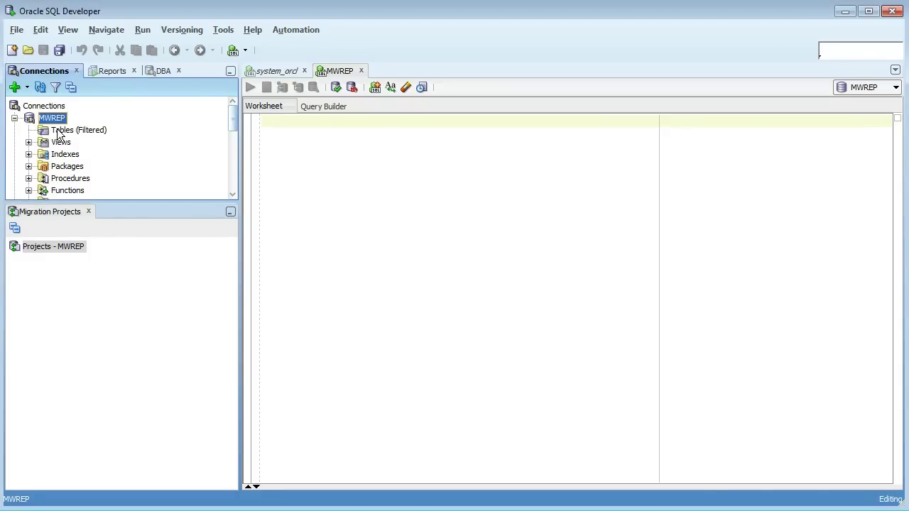
{"action": "left_click", "coordinate": [15, 119]}
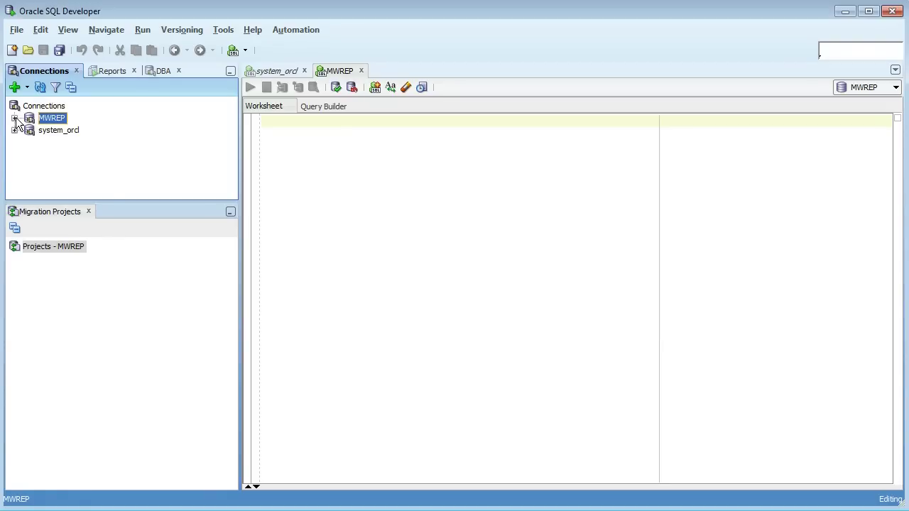
- Start a new migration project named 'Project Sybase New1' in the Migration Wizard
{"action": "right_click", "coordinate": [42, 247]}
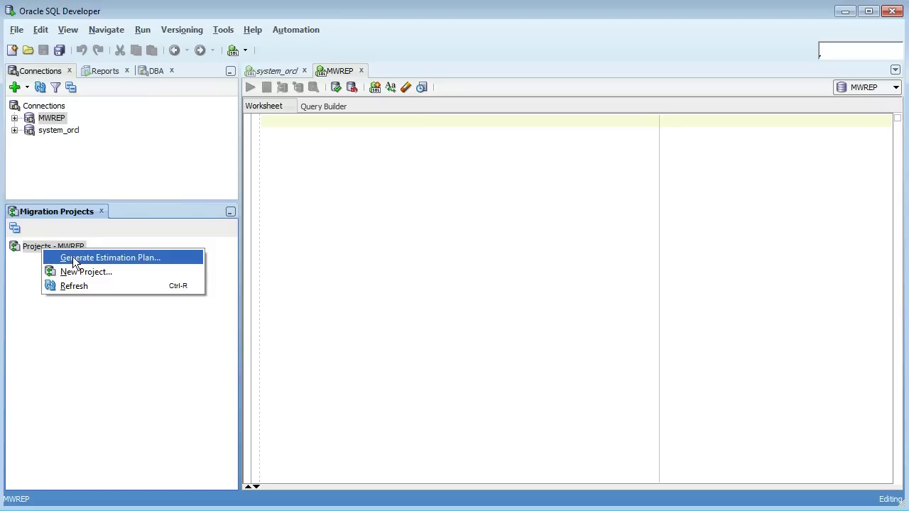
{"action": "left_click", "coordinate": [108, 272]}
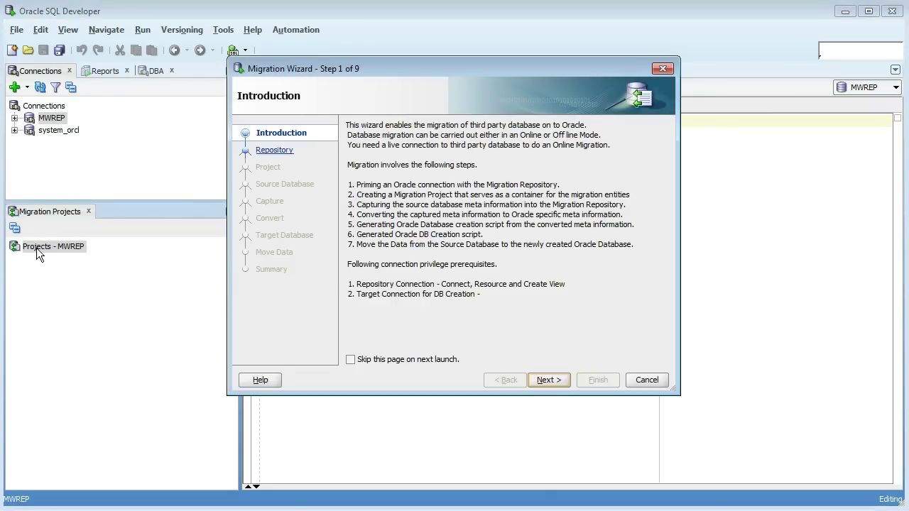
{"action": "left_click", "coordinate": [557, 380]}
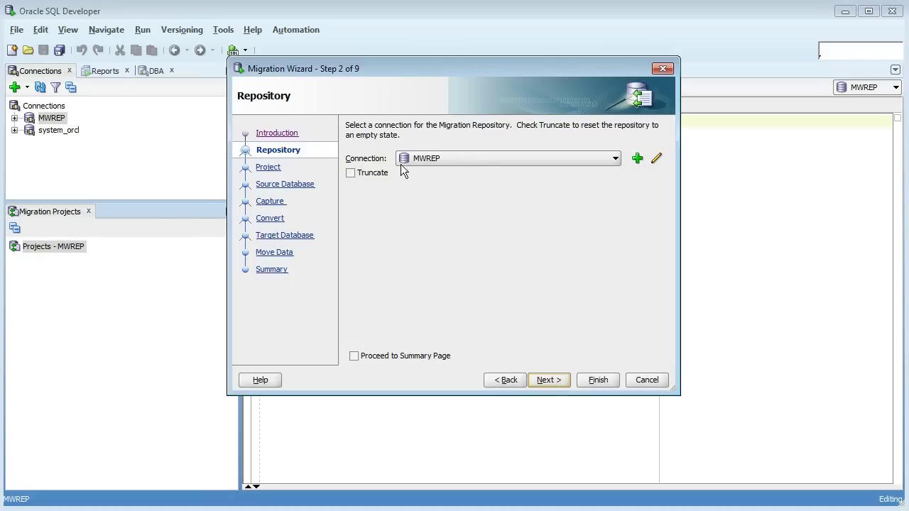
{"action": "left_click", "coordinate": [544, 379]}
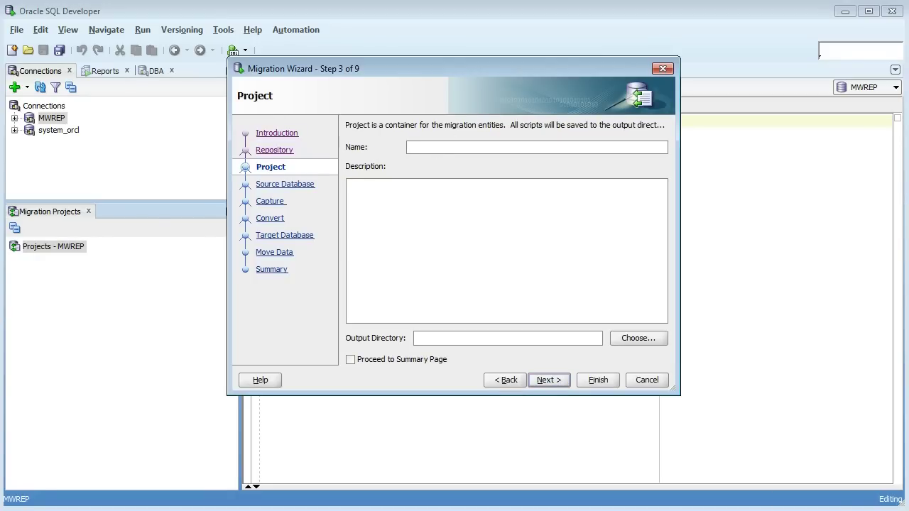
{"action": "left_click", "coordinate": [523, 148]}
{"action": "type", "text": "Project Sybase New1"}
- Set the project's output directory to C:\Sybase_new and advance to the Source Database step
{"action": "left_click", "coordinate": [651, 338]}
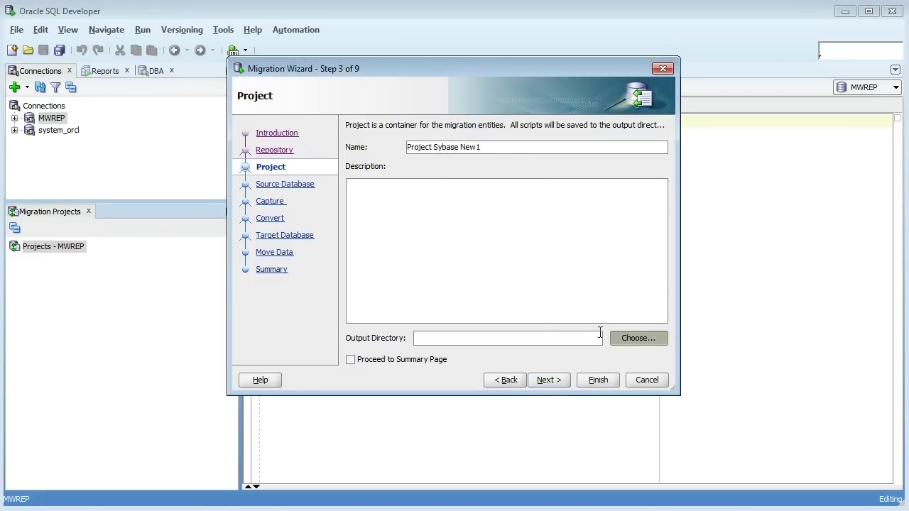
{"action": "left_click", "coordinate": [316, 117]}
{"action": "scroll", "coordinate": [386, 253], "scroll_direction": "down", "scroll_amount": 4}
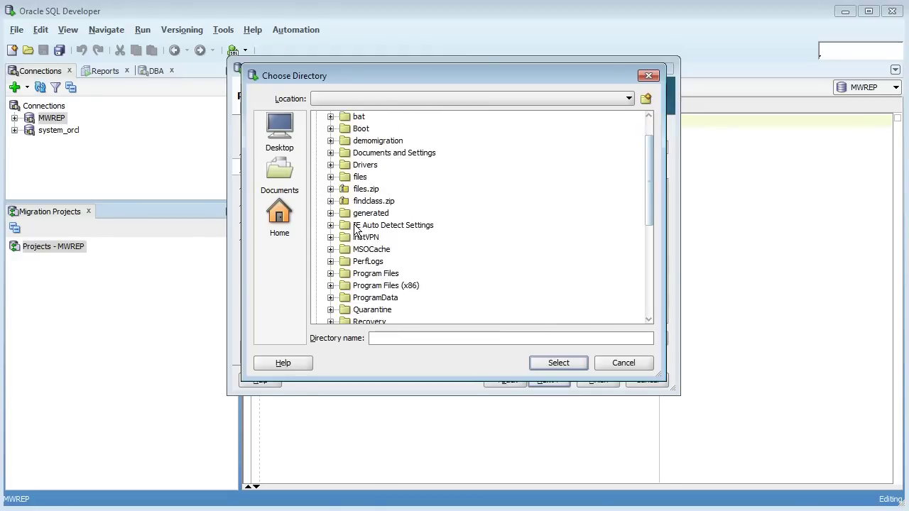
{"action": "left_click", "coordinate": [379, 238]}
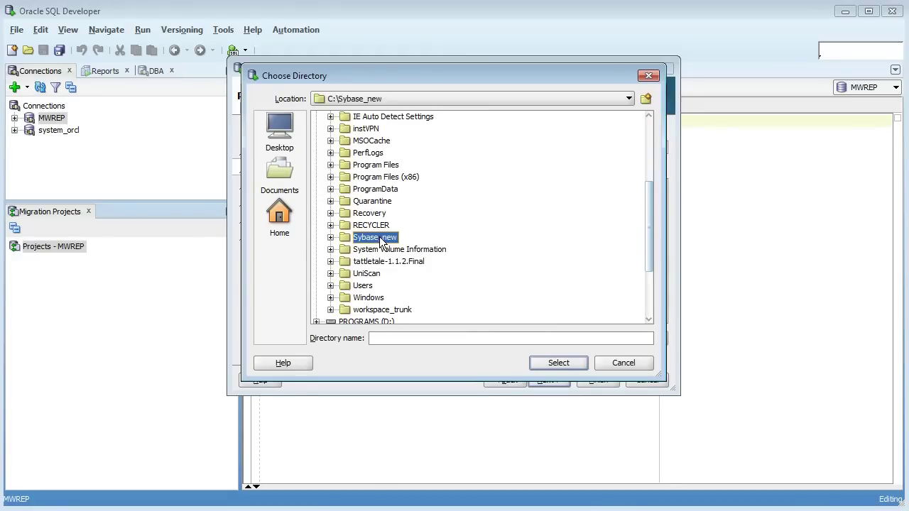
{"action": "left_click", "coordinate": [558, 362]}
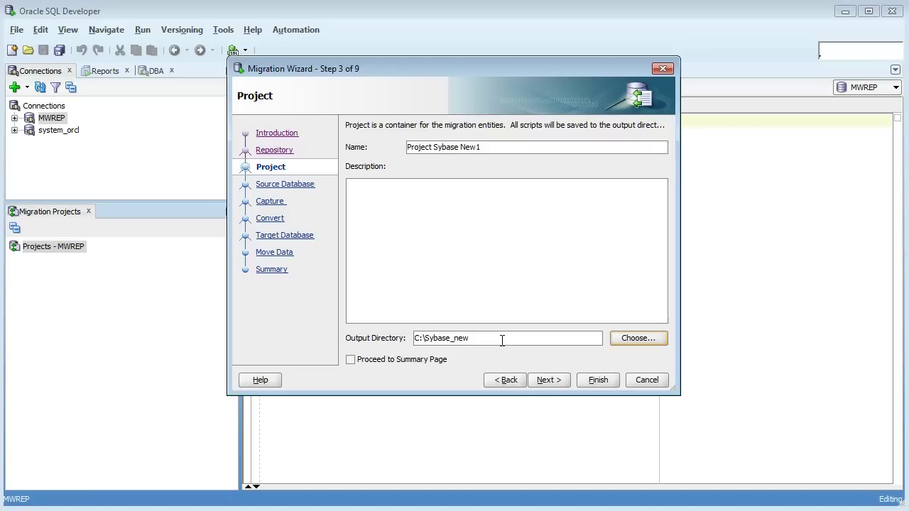
{"action": "left_click", "coordinate": [552, 379]}
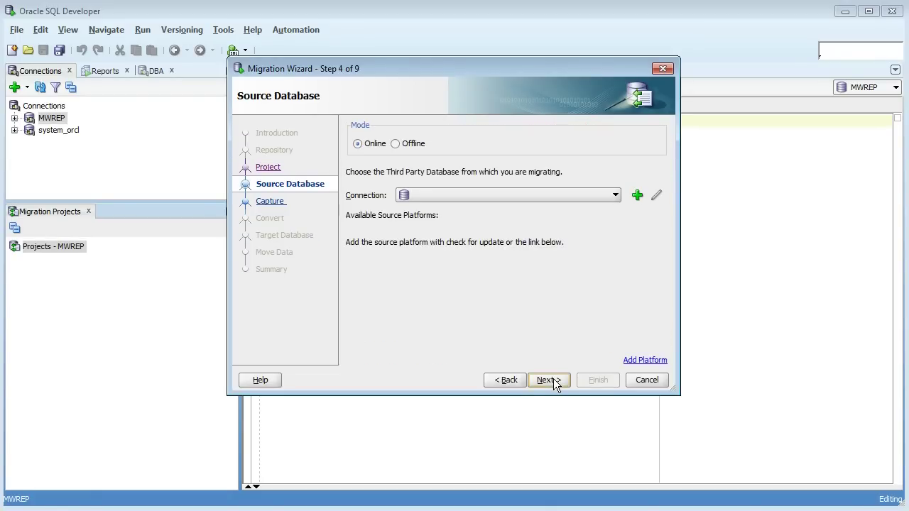
- Switch the source to offline mode using C:\files\Capture\sybase_obe\sybase15.ocp
{"action": "left_click", "coordinate": [417, 145]}
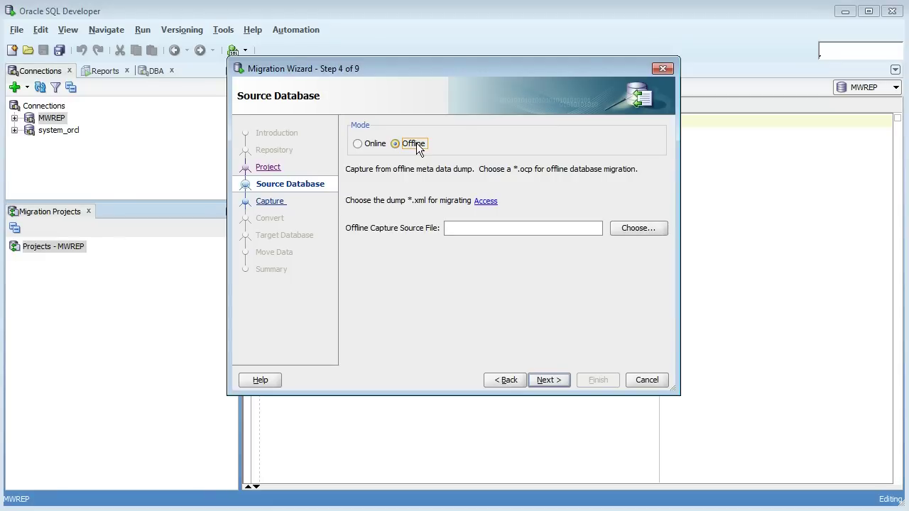
{"action": "left_click", "coordinate": [644, 230]}
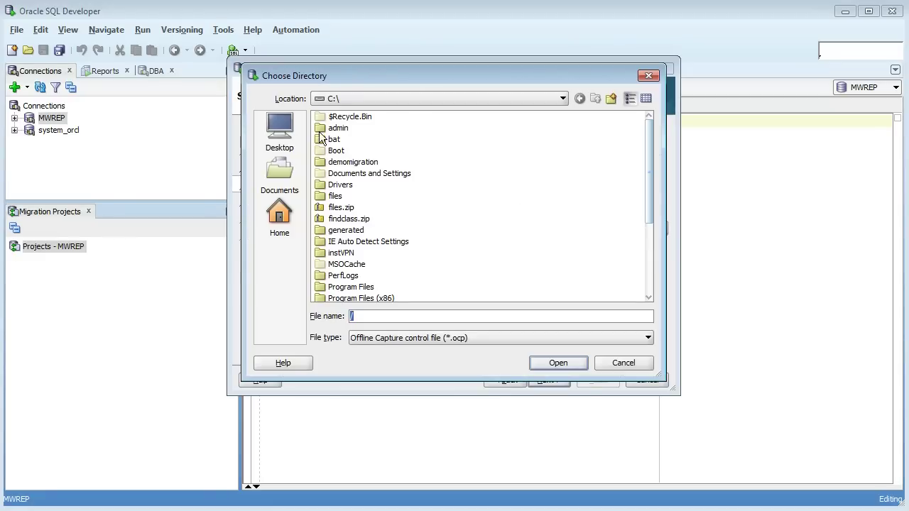
{"action": "double_click", "coordinate": [334, 196]}
{"action": "double_click", "coordinate": [346, 118]}
{"action": "double_click", "coordinate": [355, 119]}
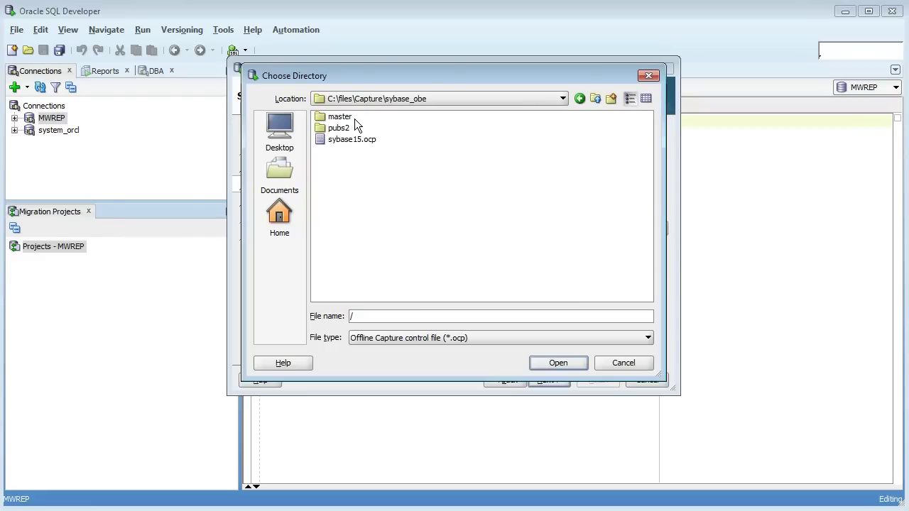
{"action": "left_click", "coordinate": [355, 141]}
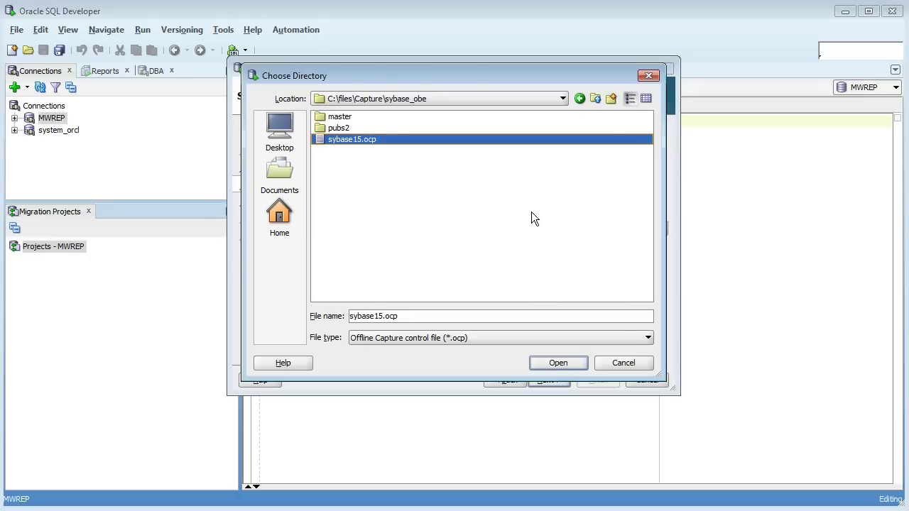
{"action": "left_click", "coordinate": [559, 363]}
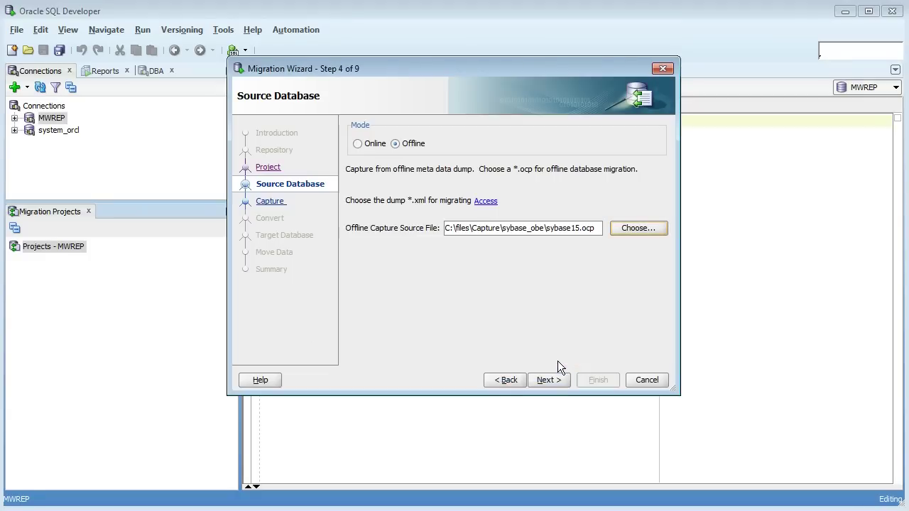
- Enable Proceed to Summary Page and finish the wizard to start the capture
{"action": "left_click", "coordinate": [552, 380]}
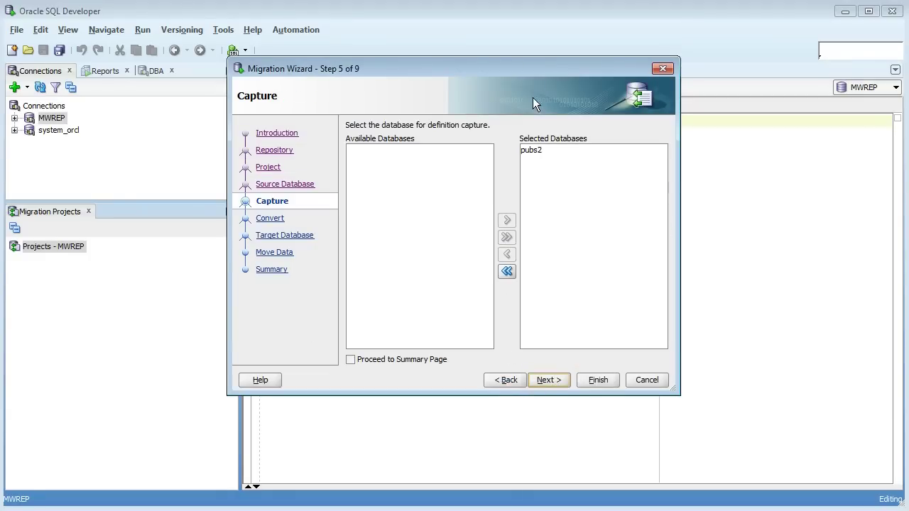
{"action": "left_click", "coordinate": [382, 357]}
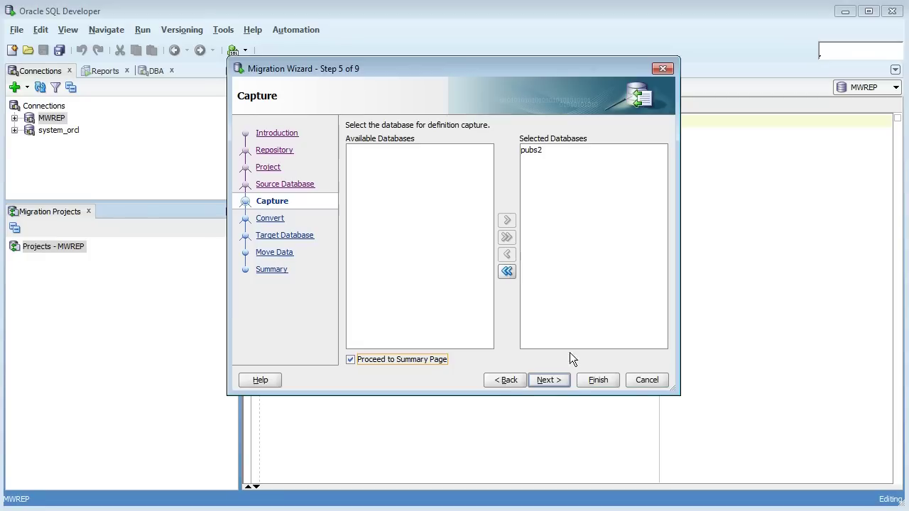
{"action": "left_click", "coordinate": [588, 382]}
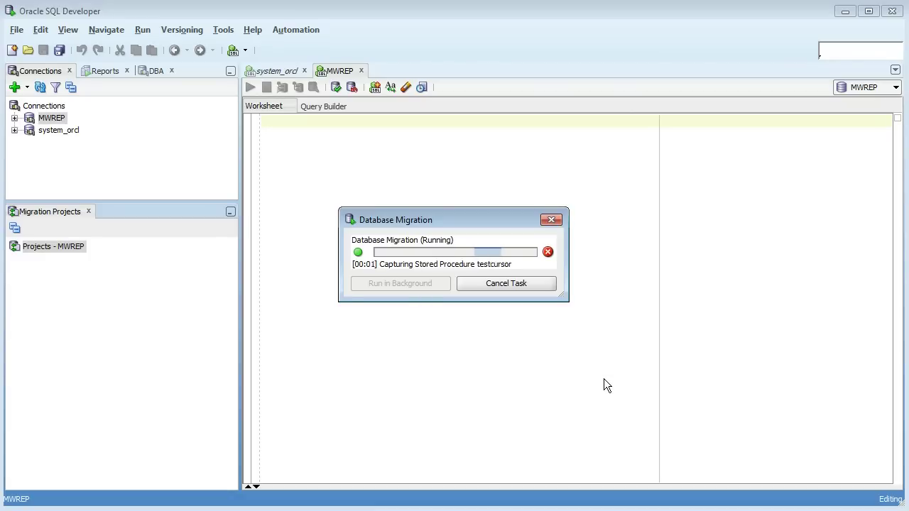
- Dismiss the capture message, browse captured pubs2 > dbo > Tables to view authors' columns, then collapse the model
{"action": "left_click", "coordinate": [516, 290]}
{"action": "left_click", "coordinate": [14, 259]}
{"action": "left_click", "coordinate": [14, 259]}
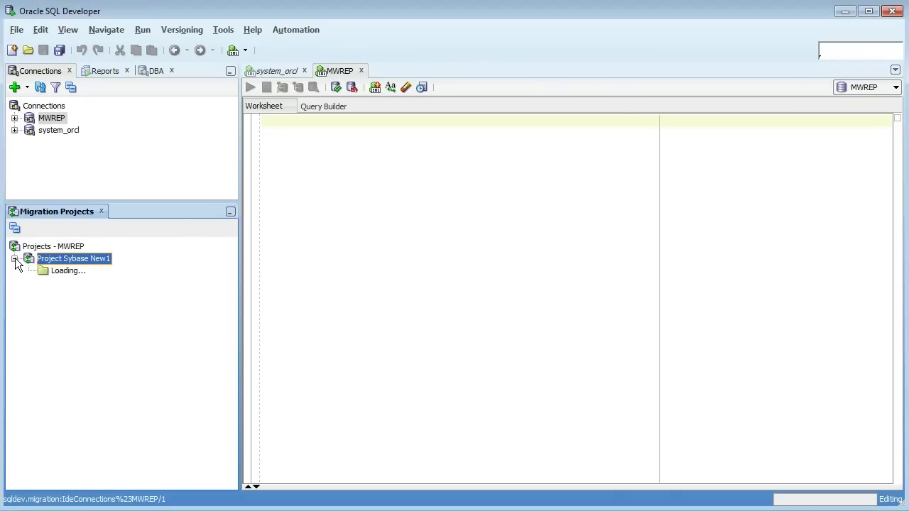
{"action": "left_click", "coordinate": [29, 272]}
{"action": "left_click", "coordinate": [43, 284]}
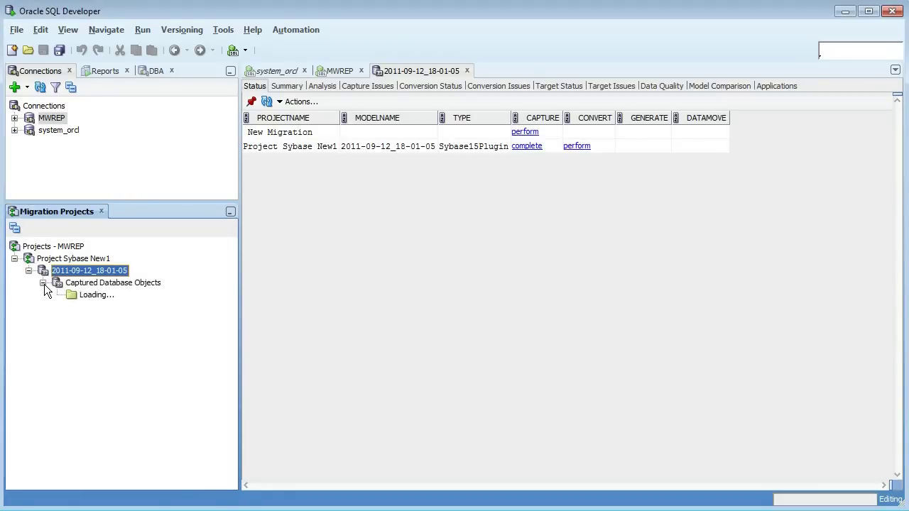
{"action": "left_click", "coordinate": [56, 295]}
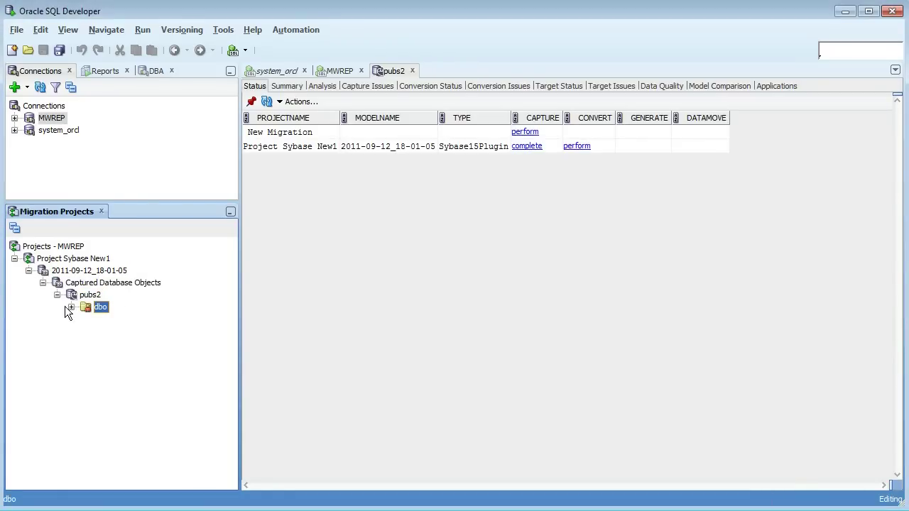
{"action": "left_click", "coordinate": [71, 307]}
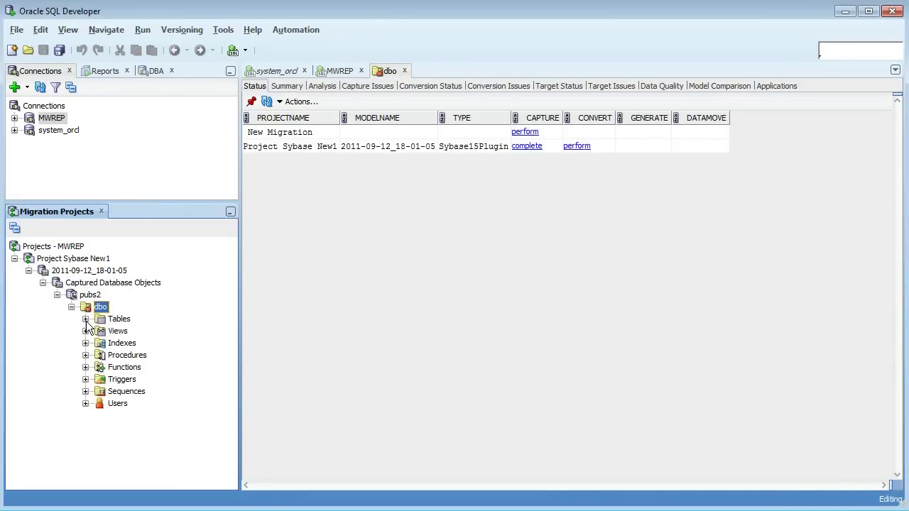
{"action": "left_click", "coordinate": [85, 320]}
{"action": "left_click", "coordinate": [135, 343]}
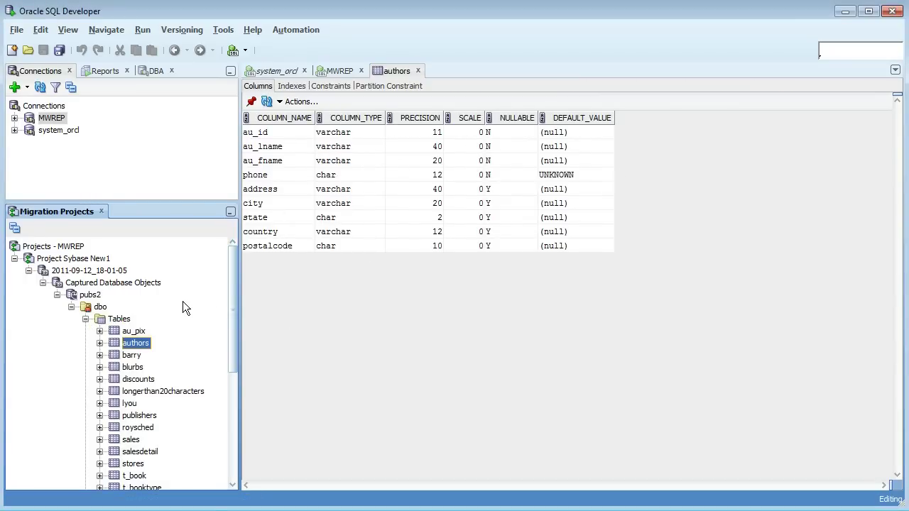
{"action": "left_click", "coordinate": [28, 272]}
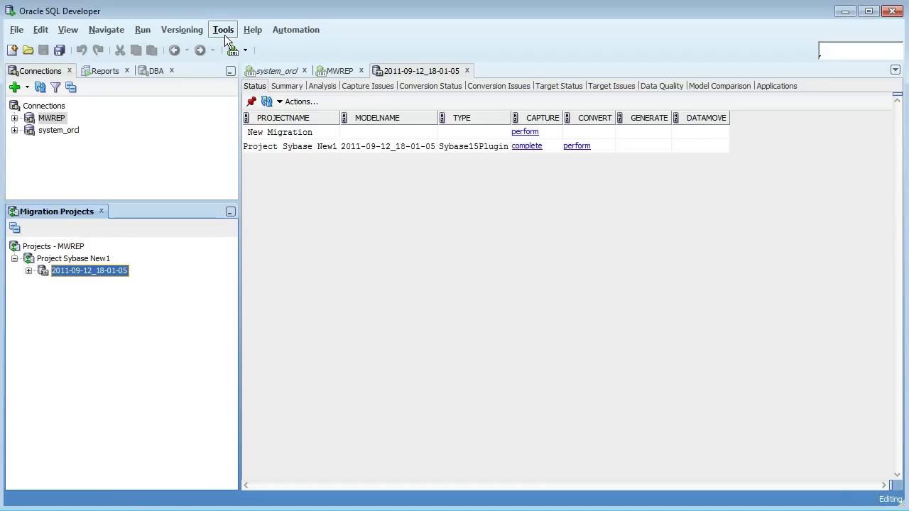
{"action": "left_click", "coordinate": [225, 32]}
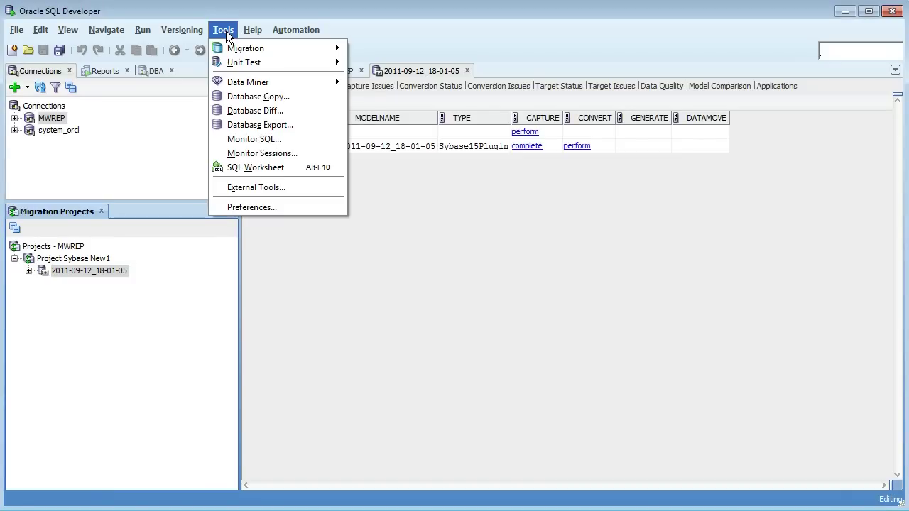
{"action": "left_click", "coordinate": [259, 206]}
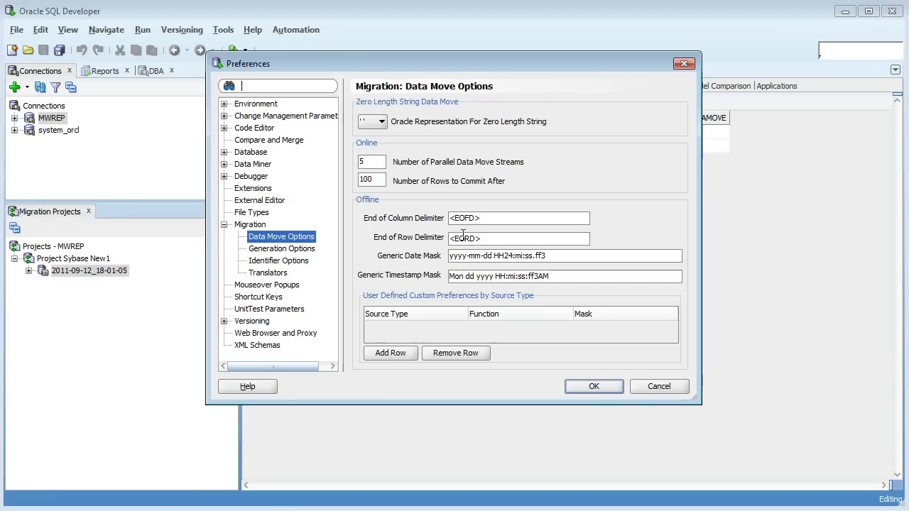
{"action": "left_click", "coordinate": [278, 261]}
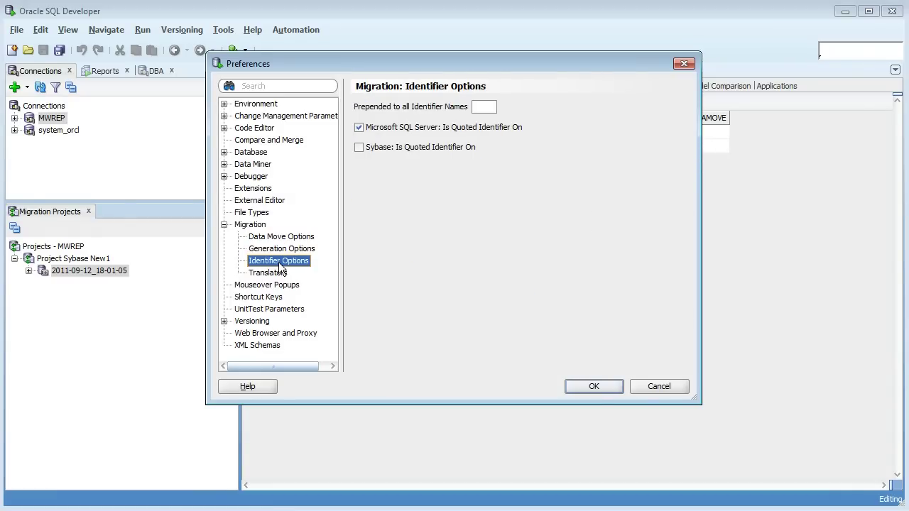
{"action": "left_click", "coordinate": [375, 150]}
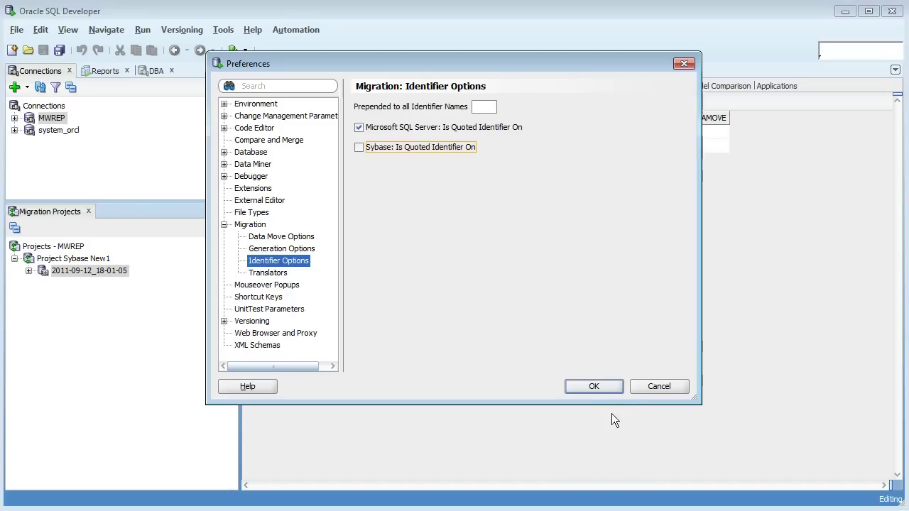
{"action": "left_click", "coordinate": [594, 387]}
- Convert the captured model with default mappings via Proceed to Summary Page, then reopen model 2011-09-12_18-01-05
{"action": "right_click", "coordinate": [60, 271]}
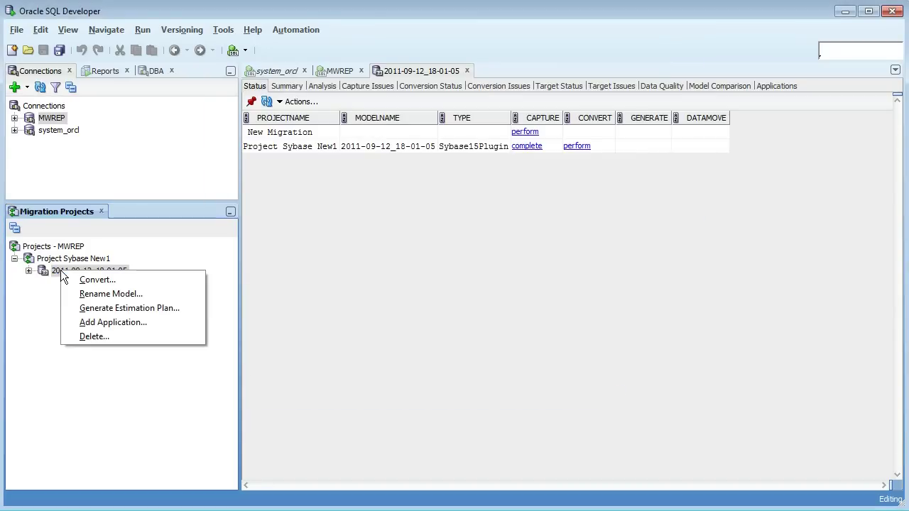
{"action": "left_click", "coordinate": [97, 280]}
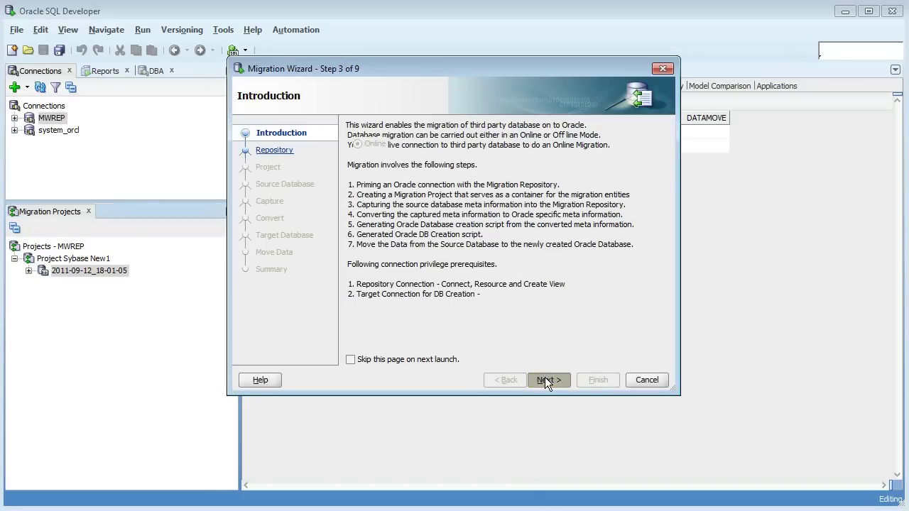
{"action": "left_click", "coordinate": [544, 379]}
{"action": "left_click", "coordinate": [408, 358]}
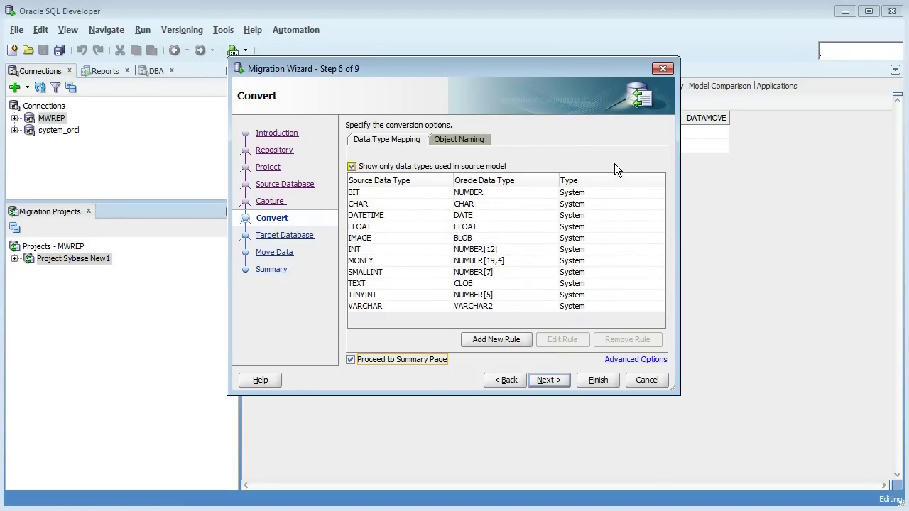
{"action": "left_click", "coordinate": [558, 383]}
{"action": "left_click", "coordinate": [587, 383]}
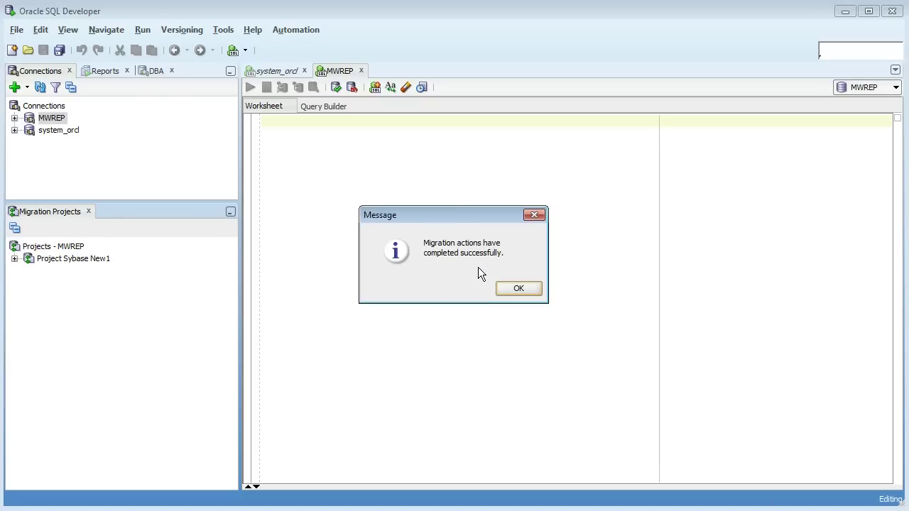
{"action": "left_click", "coordinate": [512, 287]}
{"action": "left_click", "coordinate": [14, 259]}
{"action": "left_click", "coordinate": [29, 270]}
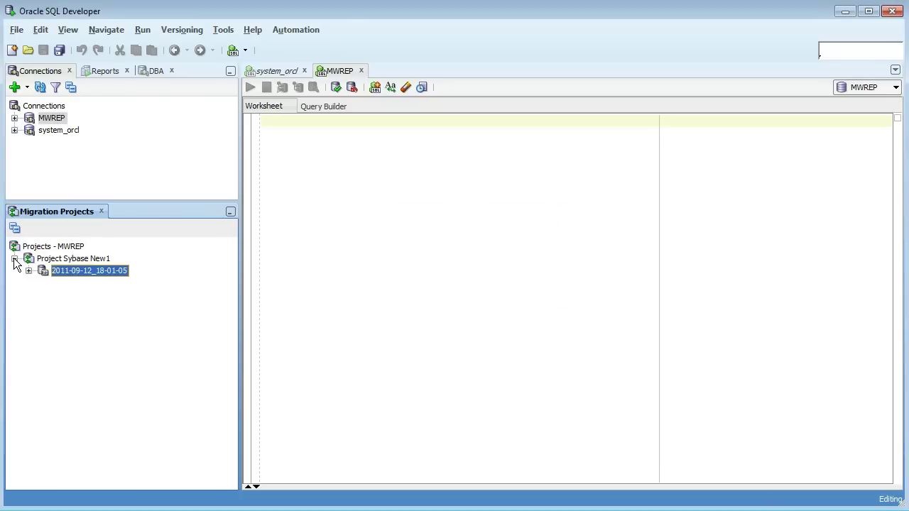
- Browse Converted Database Objects > pubs2 > dbo_pubs2 > Tables and view the authors table's column types
{"action": "left_click", "coordinate": [30, 270]}
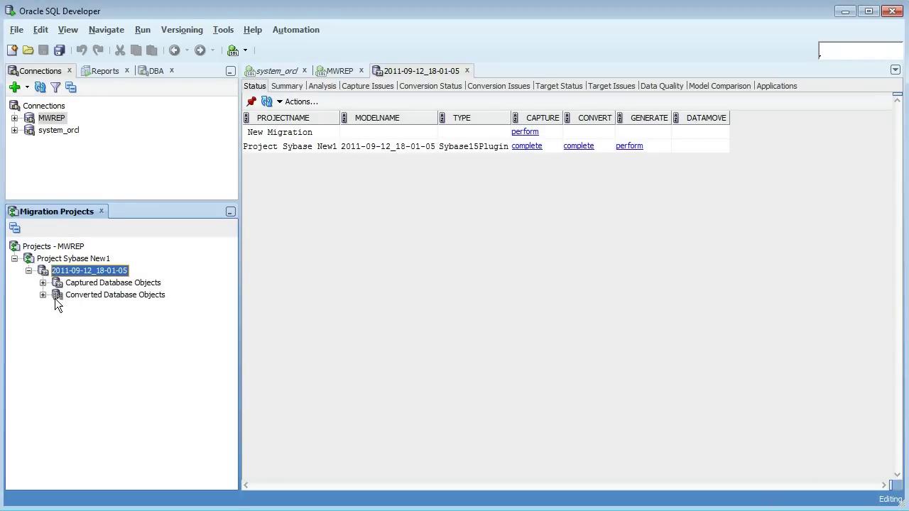
{"action": "left_click", "coordinate": [43, 295]}
{"action": "left_click", "coordinate": [57, 307]}
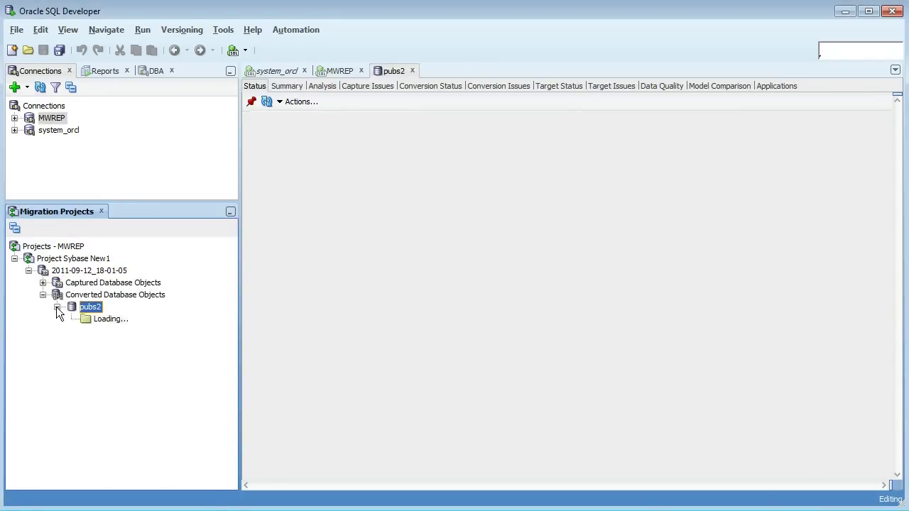
{"action": "left_click", "coordinate": [71, 318]}
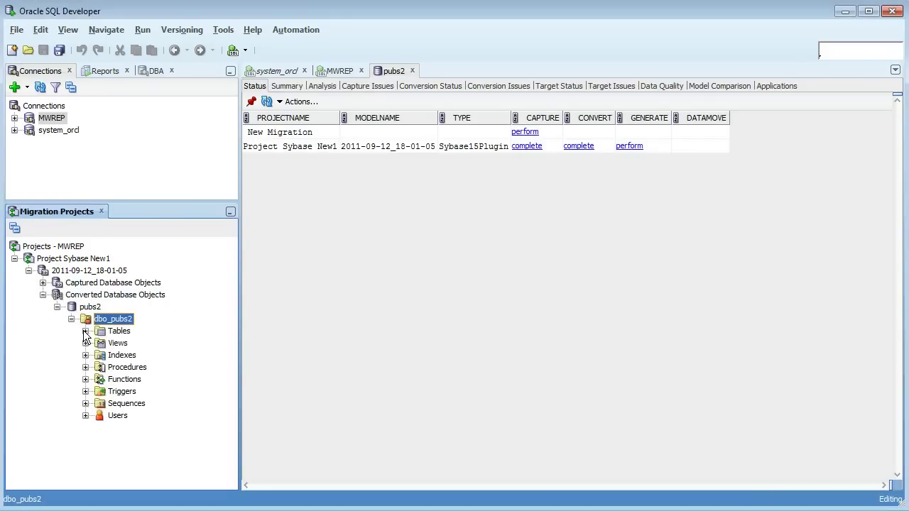
{"action": "left_click", "coordinate": [85, 331]}
{"action": "left_click", "coordinate": [135, 356]}
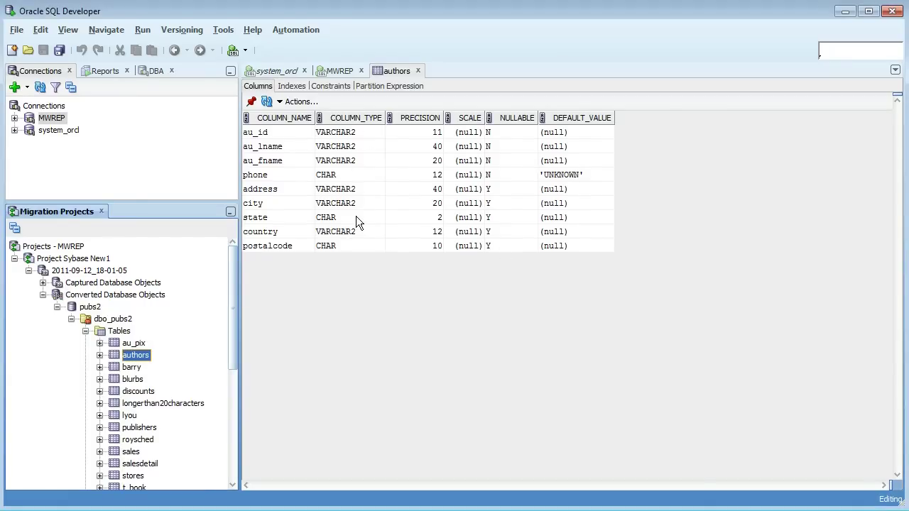
{"action": "left_click", "coordinate": [85, 331]}
- Compare the converted byroyalty procedure with its Sybase original, then open the Converted Database Objects status page
{"action": "left_click", "coordinate": [85, 367]}
{"action": "left_click", "coordinate": [139, 380]}
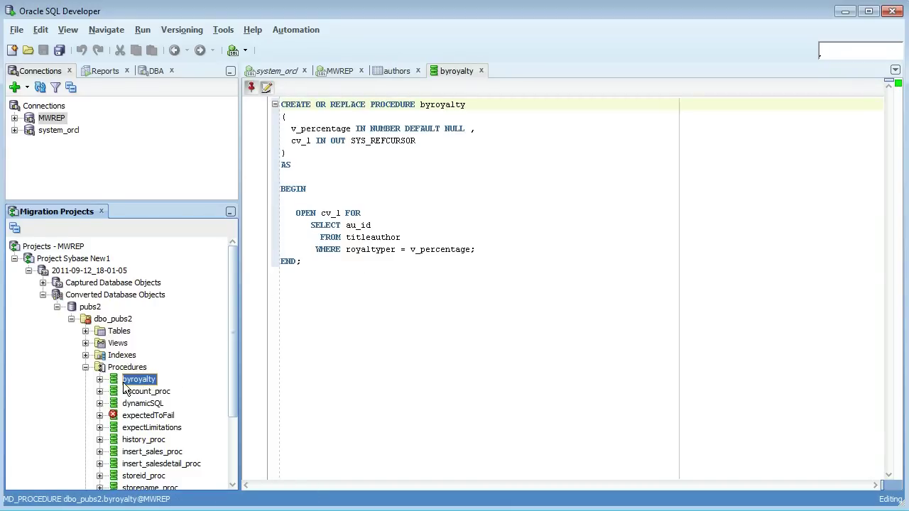
{"action": "right_click", "coordinate": [124, 383]}
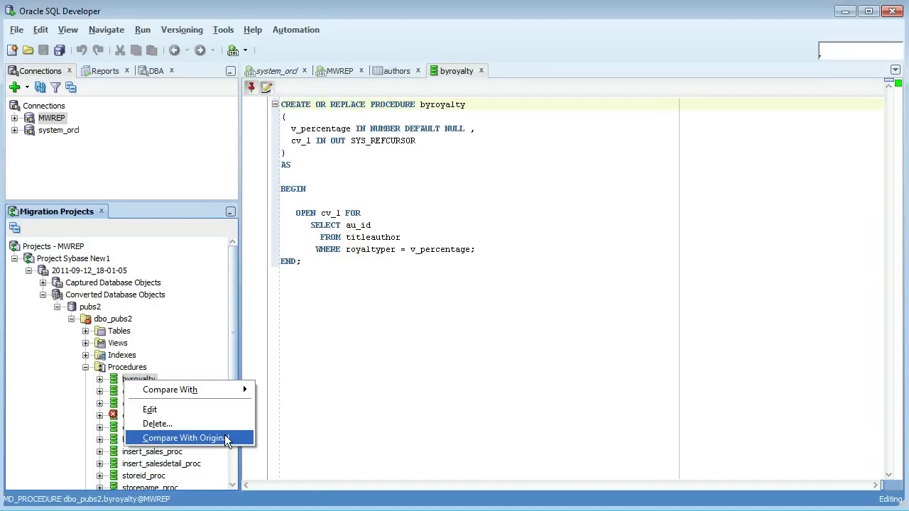
{"action": "left_click", "coordinate": [225, 438]}
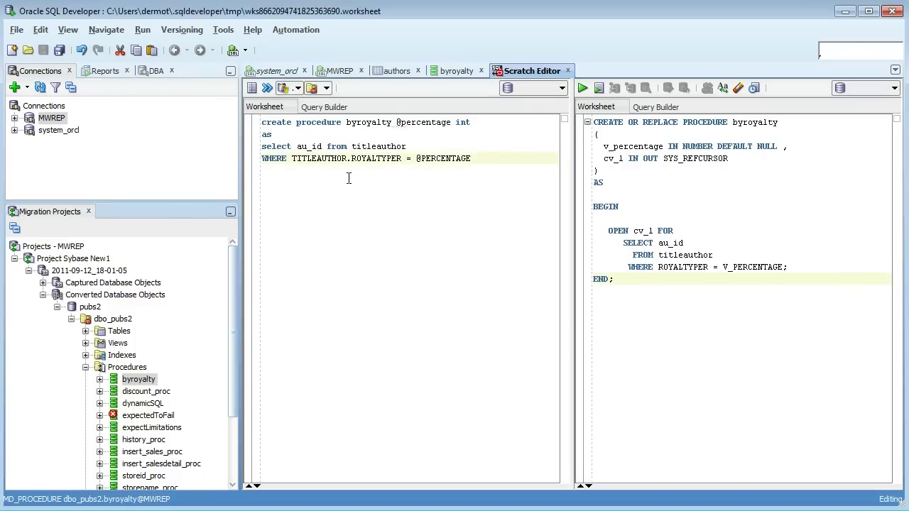
{"action": "left_click", "coordinate": [725, 158]}
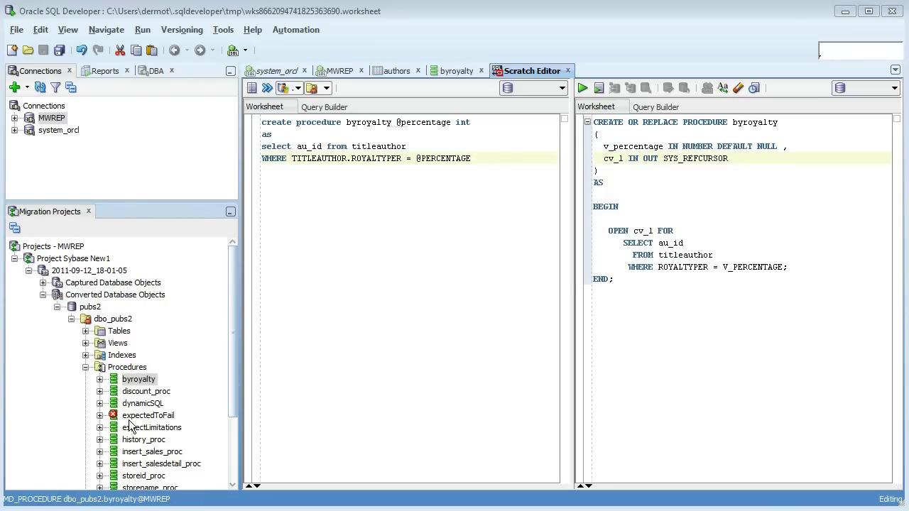
{"action": "left_click", "coordinate": [124, 297]}
{"action": "double_click", "coordinate": [122, 294]}
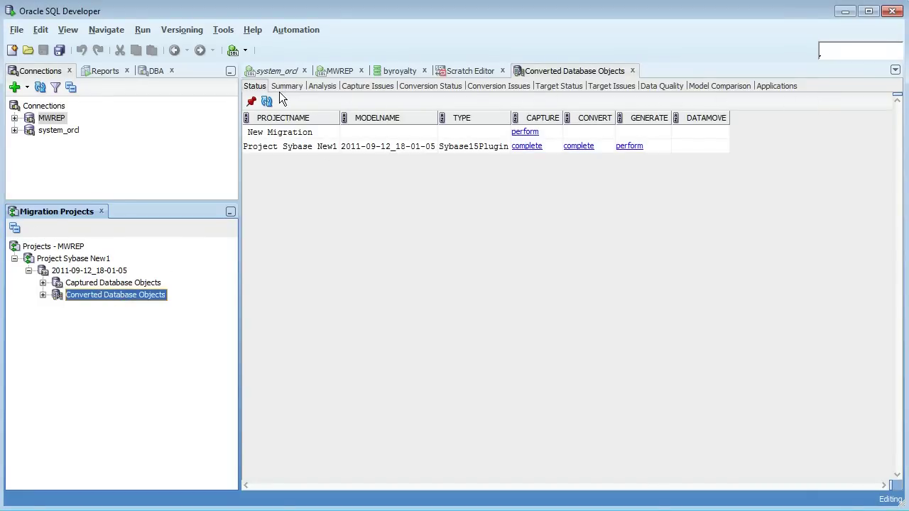
- Review the conversion status and issues, then start Generate Target on Converted Database Objects
{"action": "left_click", "coordinate": [438, 86]}
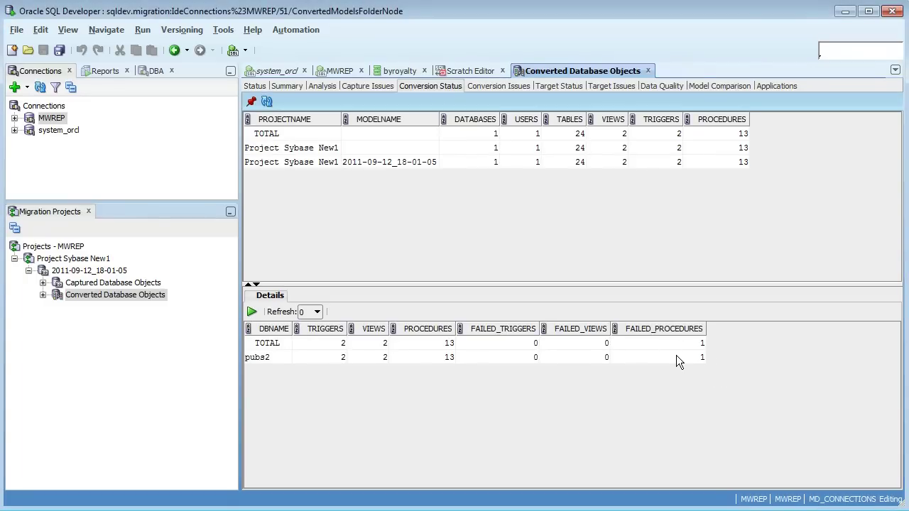
{"action": "left_click", "coordinate": [499, 85]}
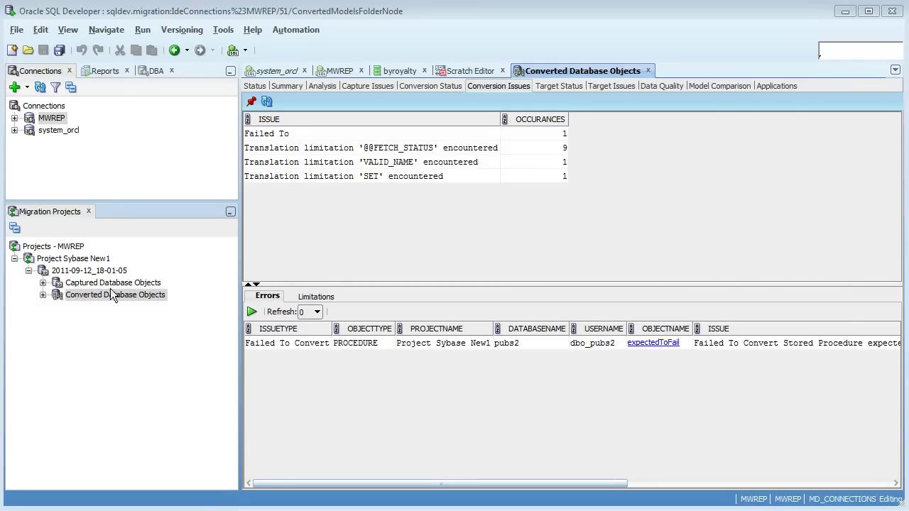
{"action": "right_click", "coordinate": [126, 297]}
{"action": "left_click", "coordinate": [181, 306]}
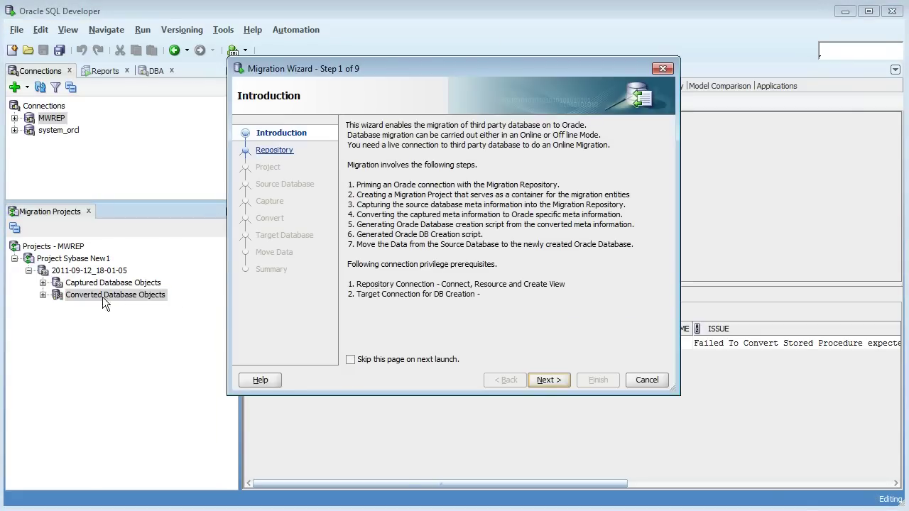
- Generate the target in Offline mode, proceeding straight to the Summary page and finishing the wizard
{"action": "left_click", "coordinate": [554, 380]}
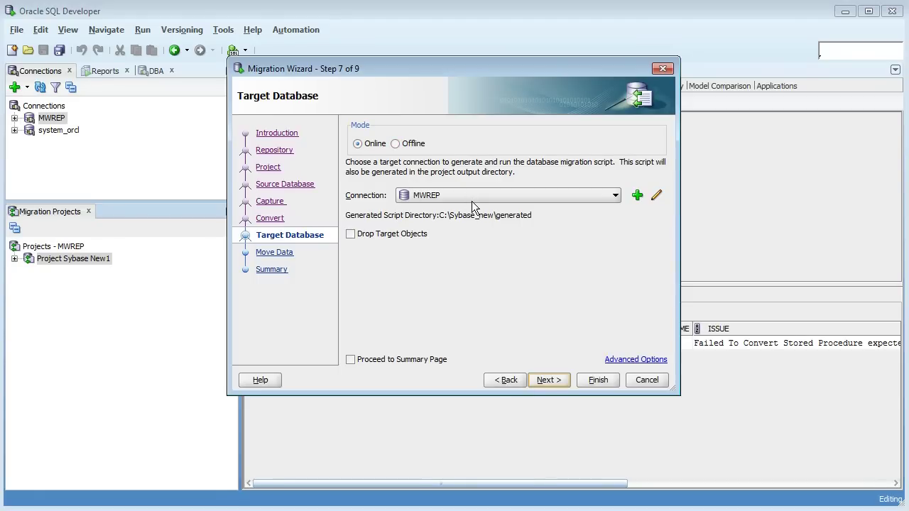
{"action": "left_click", "coordinate": [411, 144]}
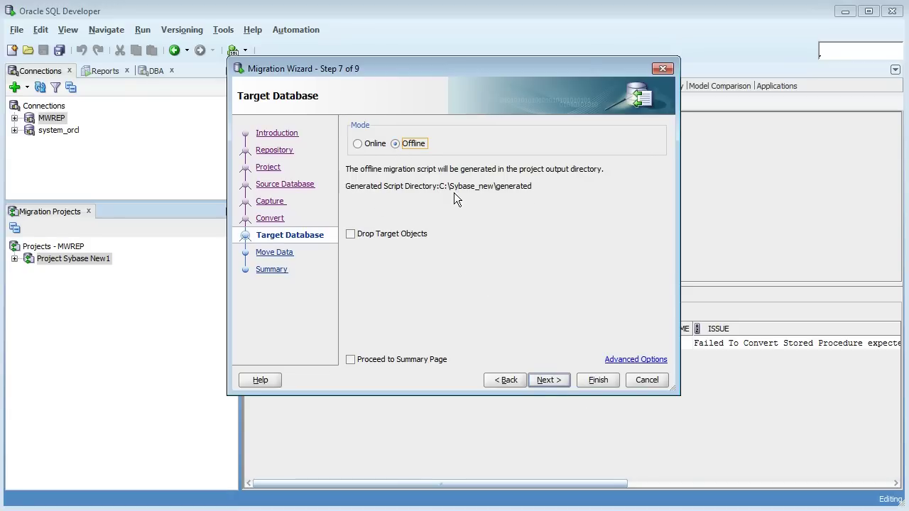
{"action": "left_click", "coordinate": [389, 360]}
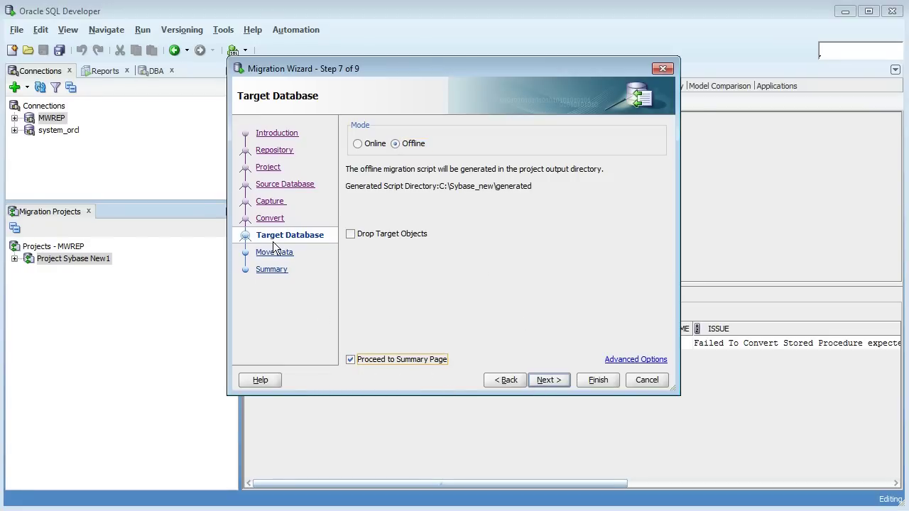
{"action": "left_click", "coordinate": [599, 387]}
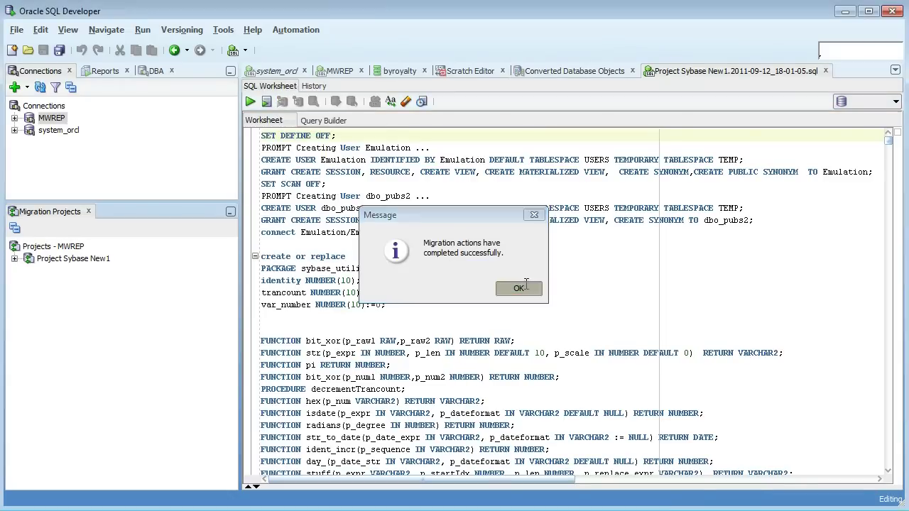
- Dismiss the completion message and highlight the Emulation and dbo_pubs2 CREATE USER statements
{"action": "left_click", "coordinate": [518, 288]}
{"action": "left_click_drag", "start_coordinate": [294, 160], "coordinate": [398, 160]}
{"action": "left_click_drag", "start_coordinate": [297, 209], "coordinate": [424, 209]}
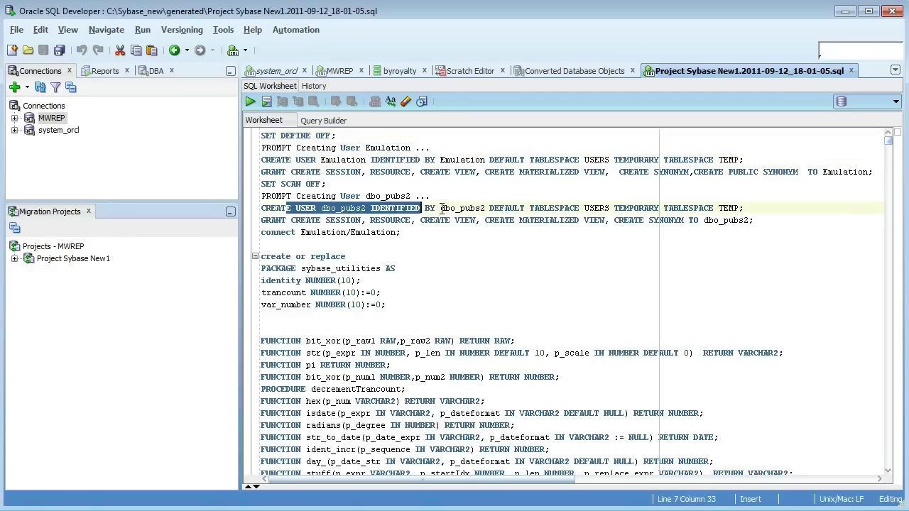
- Set the generated script worksheet's connection to system_orcl
{"action": "left_click", "coordinate": [440, 208]}
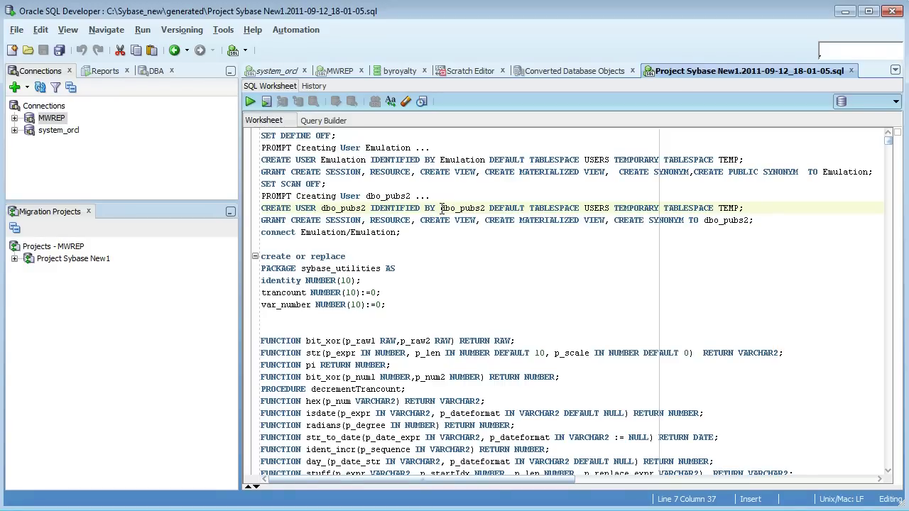
{"action": "left_click", "coordinate": [874, 103]}
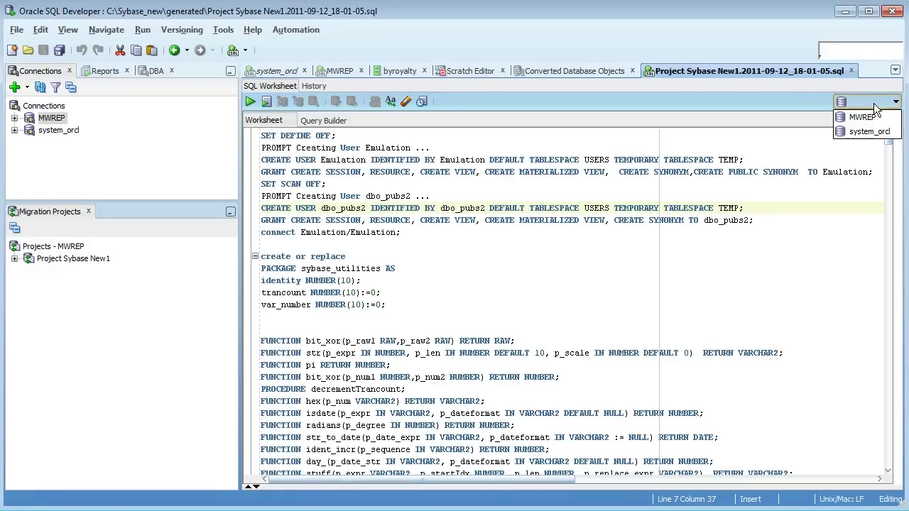
{"action": "left_click", "coordinate": [868, 132]}
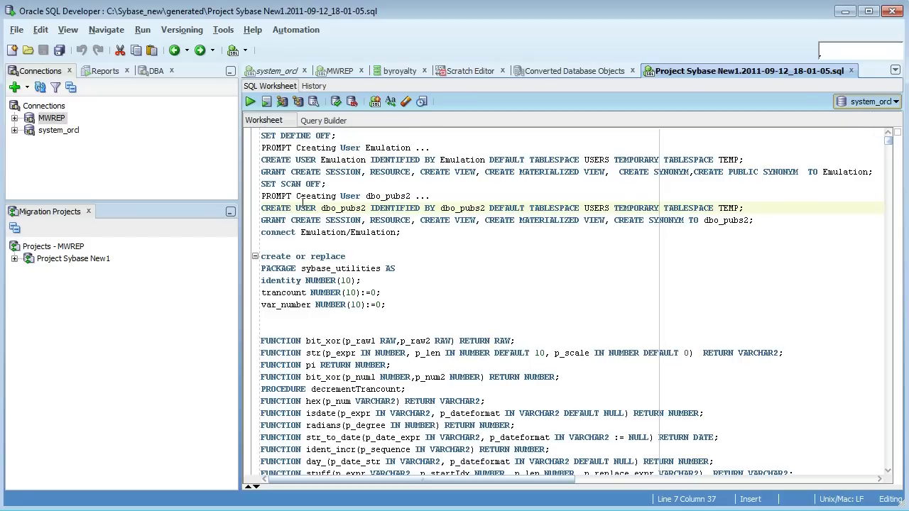
- Run the whole generated script, then highlight the dbo_pubs2 user name
{"action": "left_click", "coordinate": [280, 135]}
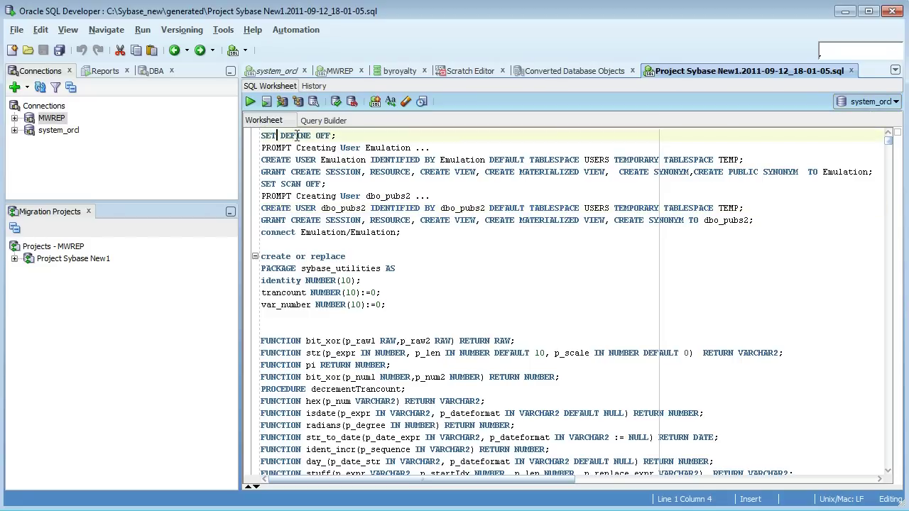
{"action": "left_click", "coordinate": [267, 102]}
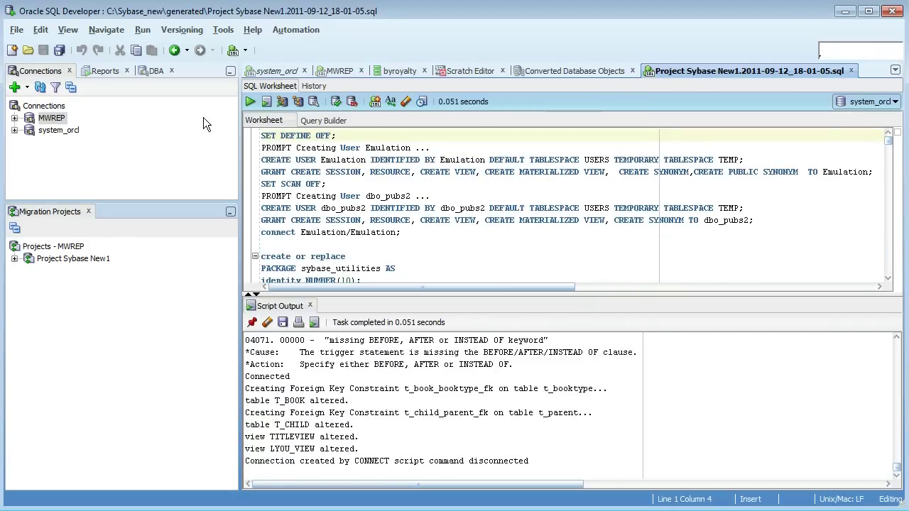
{"action": "left_click_drag", "start_coordinate": [366, 208], "coordinate": [321, 208]}
{"action": "key", "text": "ctrl+c"}
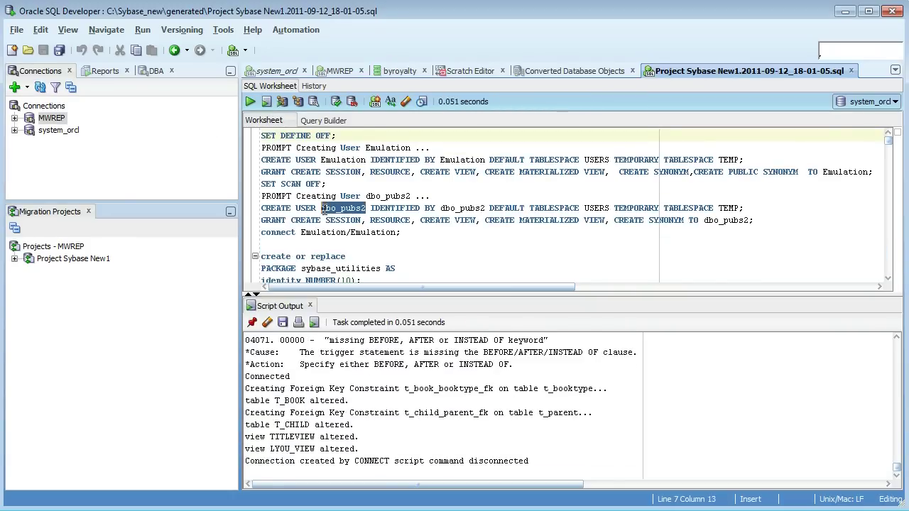
- Create, test and connect a saved-password dbo_pubs2 connection with the schema user's credentials
{"action": "right_click", "coordinate": [45, 107]}
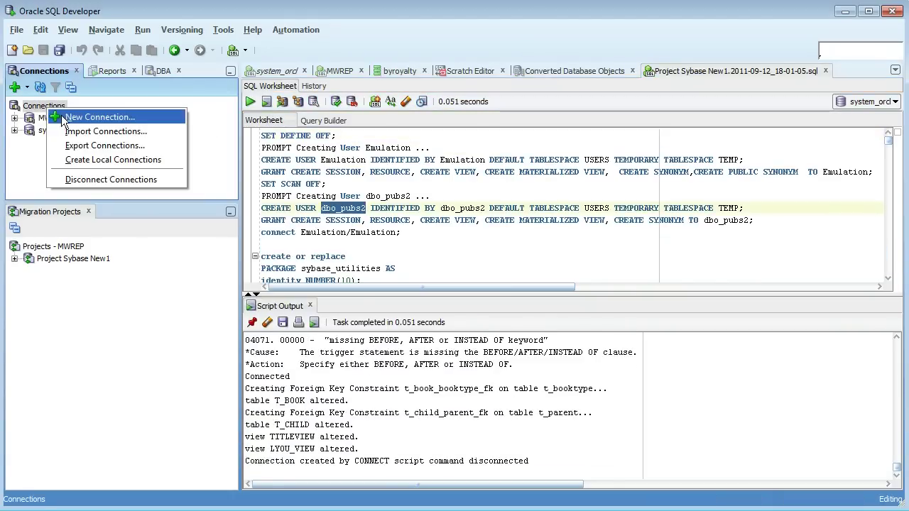
{"action": "left_click", "coordinate": [106, 116]}
{"action": "key", "text": "ctrl+v"}
{"action": "left_click", "coordinate": [453, 171]}
{"action": "key", "text": "ctrl+v"}
{"action": "left_click", "coordinate": [448, 183]}
{"action": "key", "text": "ctrl+v"}
{"action": "left_click", "coordinate": [367, 198]}
{"action": "left_click", "coordinate": [533, 380]}
{"action": "left_click", "coordinate": [605, 372]}
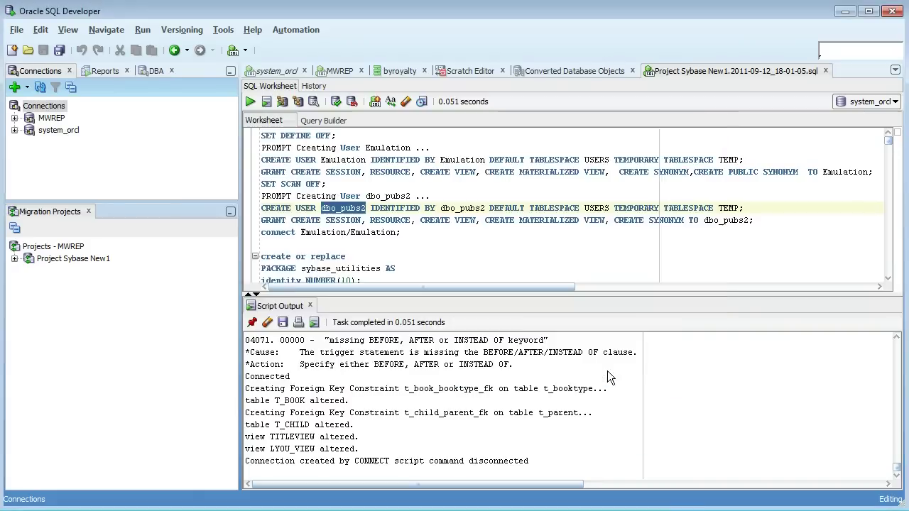
- Expand dbo_pubs2's Tables and open the AUTHORS table definition
{"action": "left_click", "coordinate": [14, 118]}
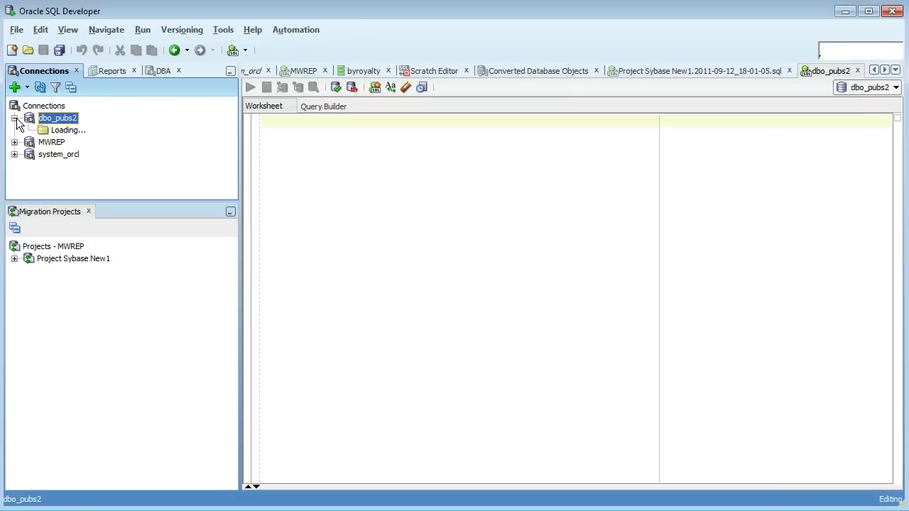
{"action": "left_click", "coordinate": [28, 131]}
{"action": "scroll", "coordinate": [71, 132], "scroll_direction": "down", "scroll_amount": 1}
{"action": "left_click", "coordinate": [84, 114]}
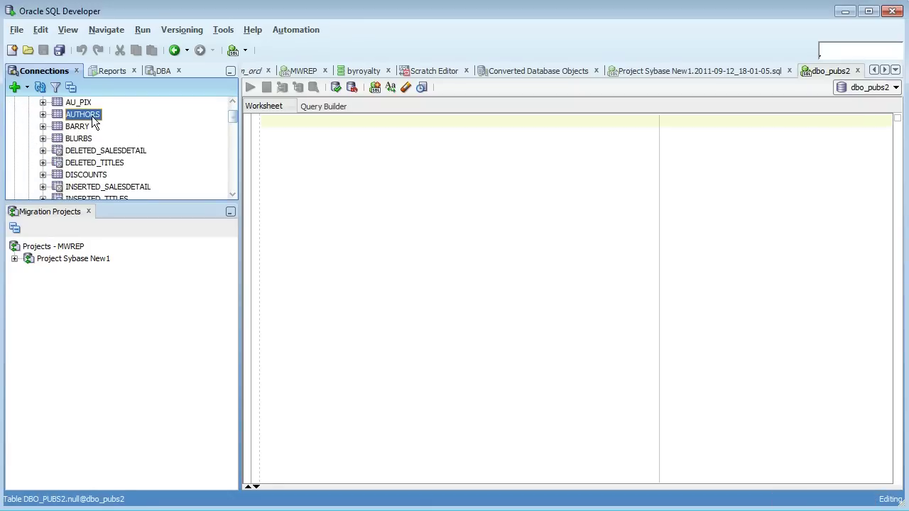
{"action": "double_click", "coordinate": [91, 114]}
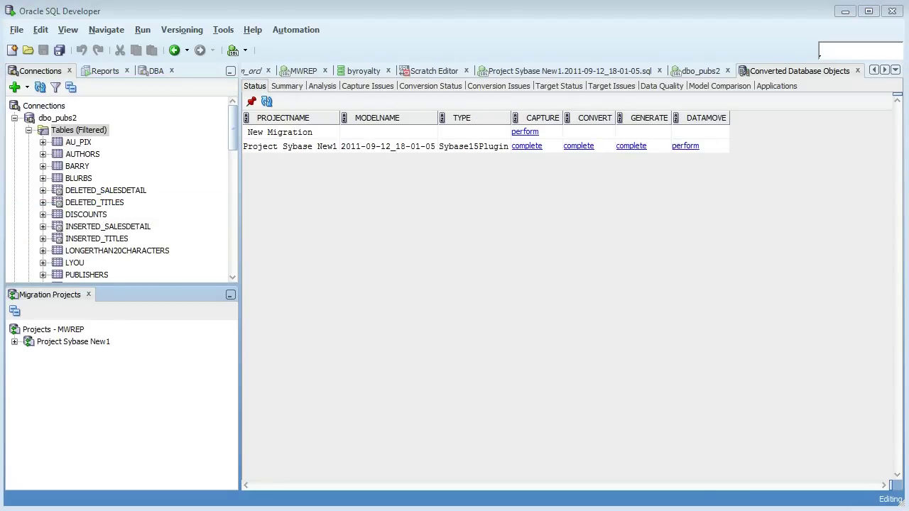
{"action": "key", "text": "alt+Tab"}
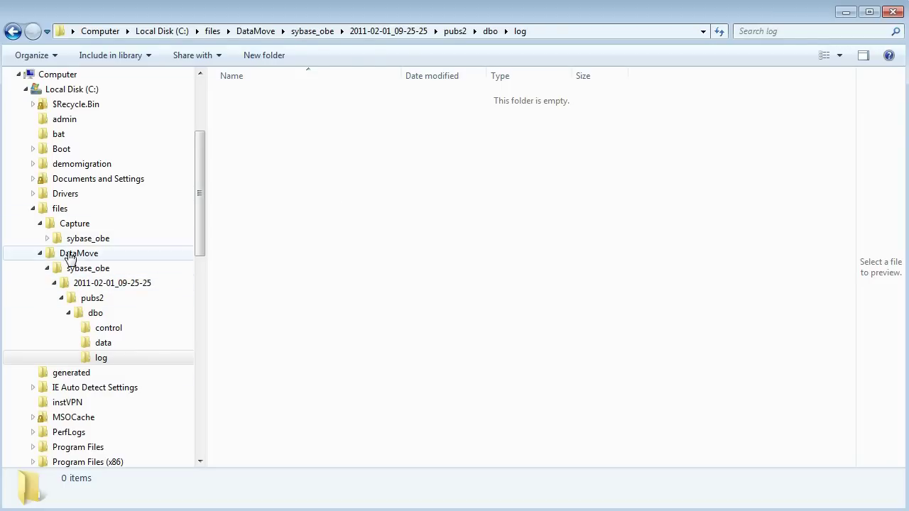
- Browse DataMove\sybase_obe\2011-02-01_09-25-25 down to the folder of exported .dat files
{"action": "left_click", "coordinate": [71, 254]}
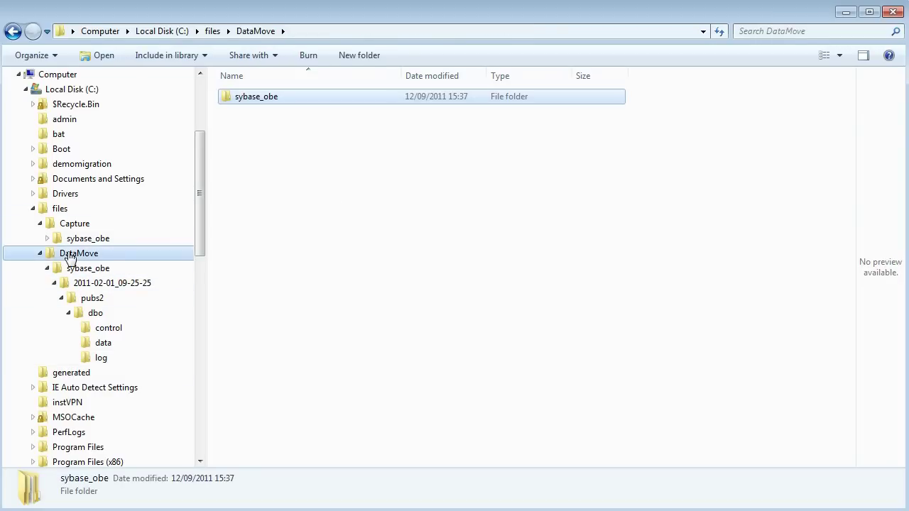
{"action": "left_click", "coordinate": [51, 210]}
{"action": "left_click", "coordinate": [64, 254]}
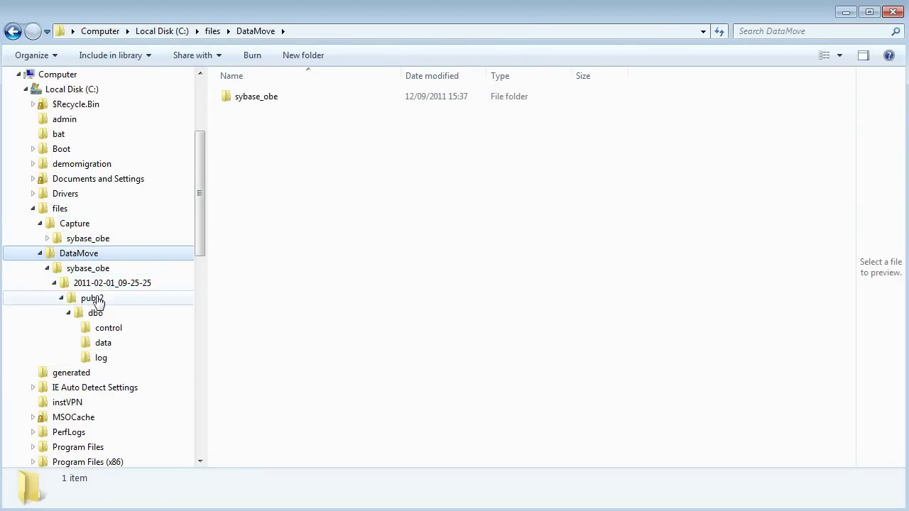
{"action": "left_click", "coordinate": [99, 284]}
{"action": "left_click", "coordinate": [96, 271]}
{"action": "left_click", "coordinate": [97, 285]}
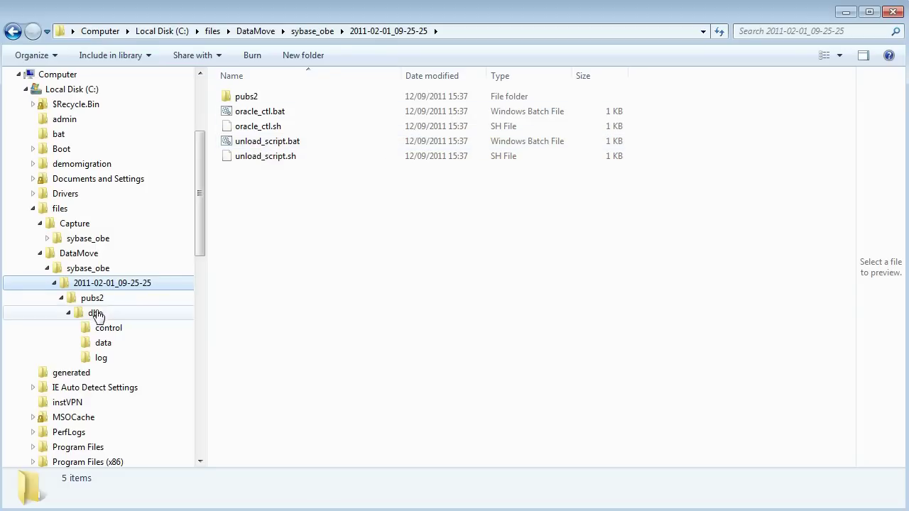
{"action": "left_click", "coordinate": [104, 343]}
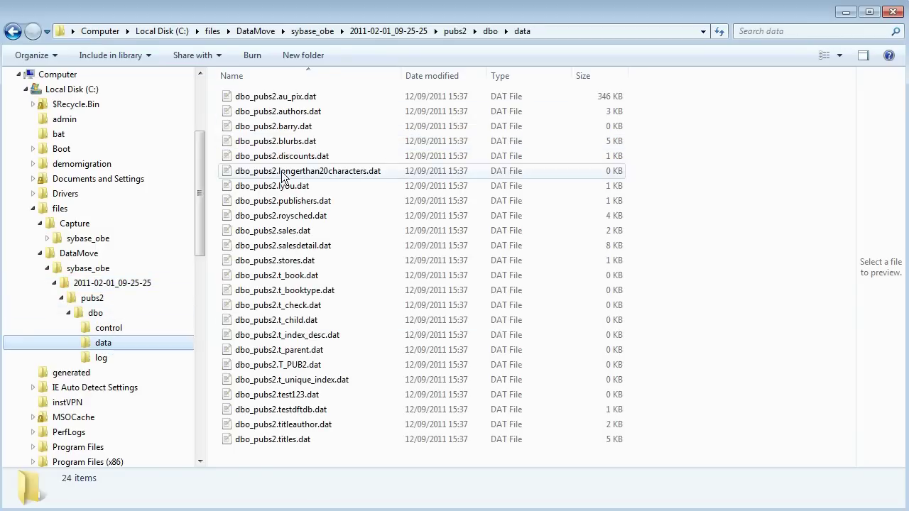
- Check authors.dat in Notepad++, then return to the 2011-02-01_09-25-25 load-script folder
{"action": "right_click", "coordinate": [299, 113]}
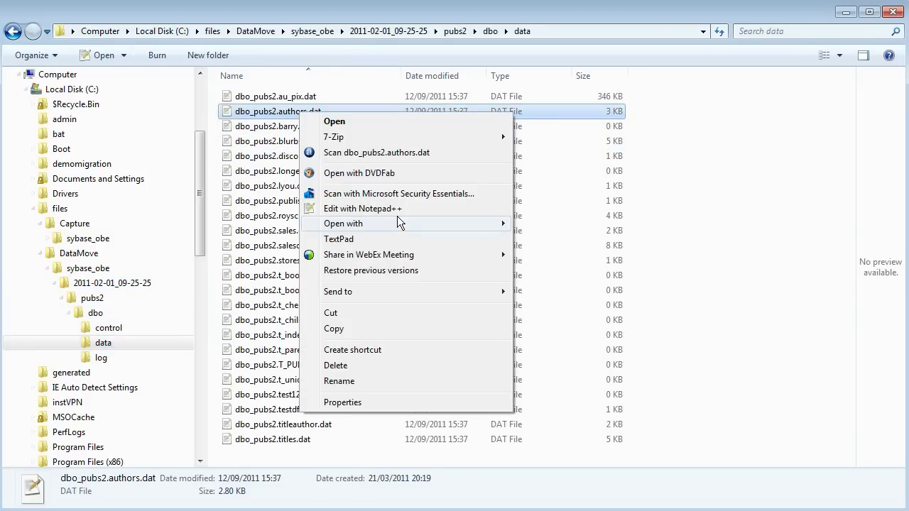
{"action": "left_click", "coordinate": [375, 206]}
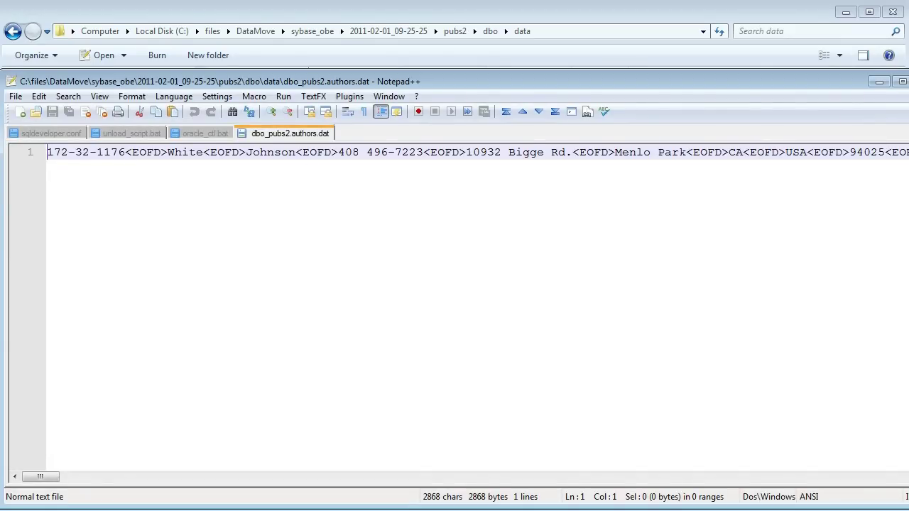
{"action": "left_click", "coordinate": [879, 81]}
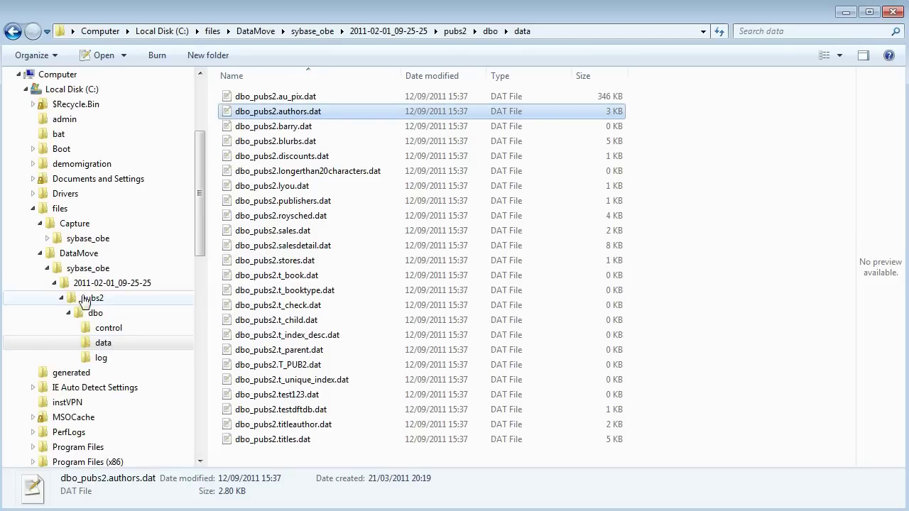
{"action": "left_click", "coordinate": [64, 283]}
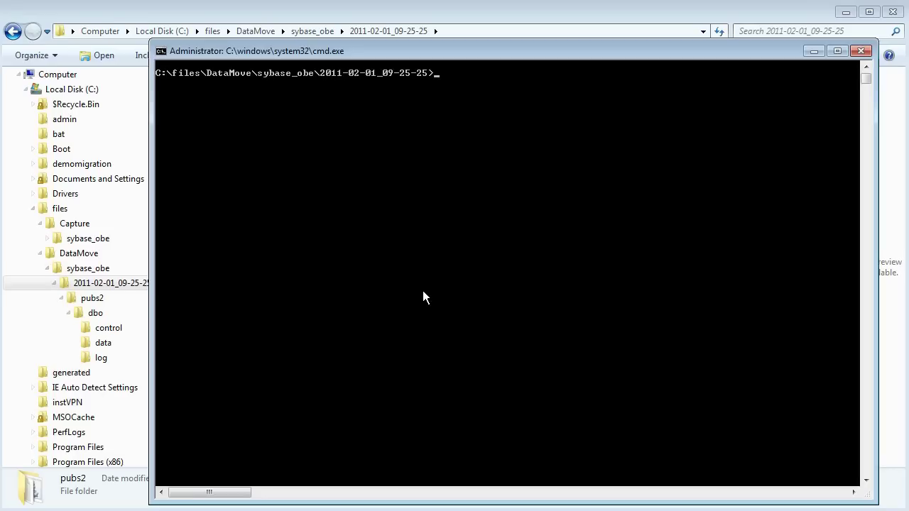
- Run oracle_ctl.bat with the system user, its password and the xe alias, then view AUTHORS's loaded rows
{"action": "type", "text": "oracle_ctl.bat system dbtools@xe"}
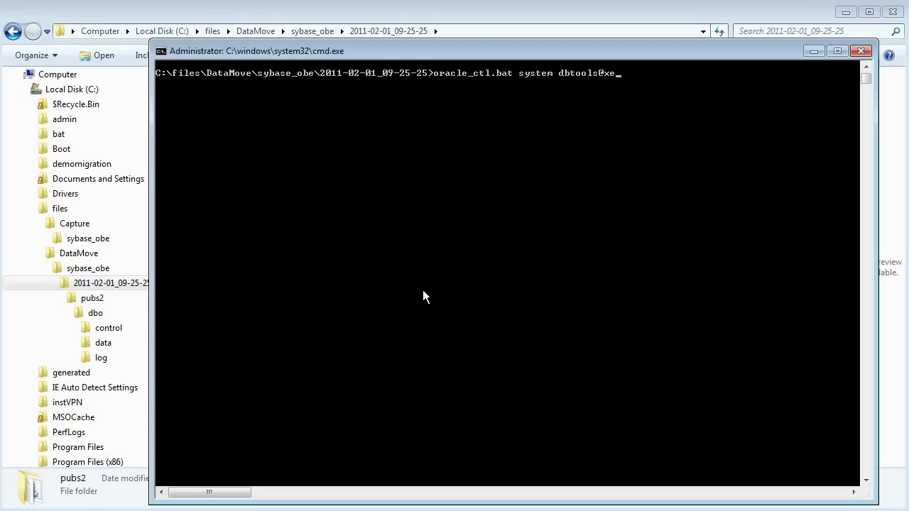
{"action": "key", "text": "Return"}
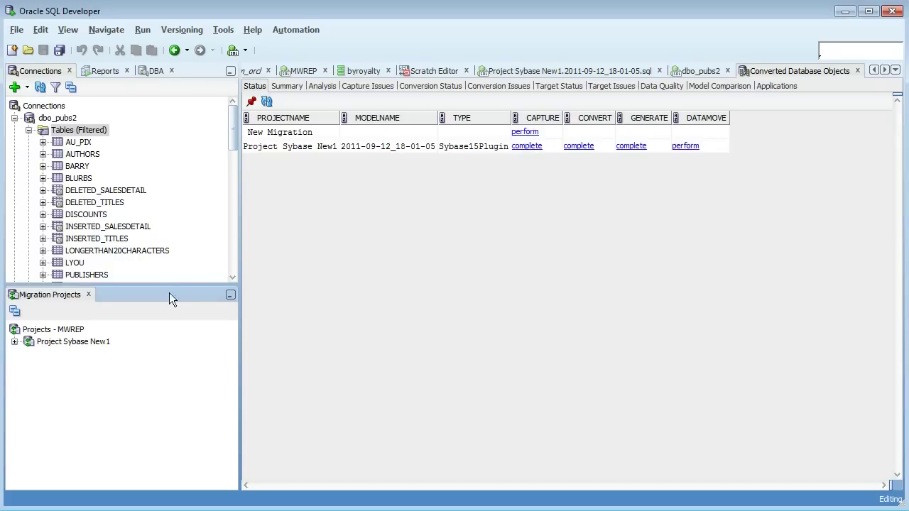
{"action": "double_click", "coordinate": [93, 154]}
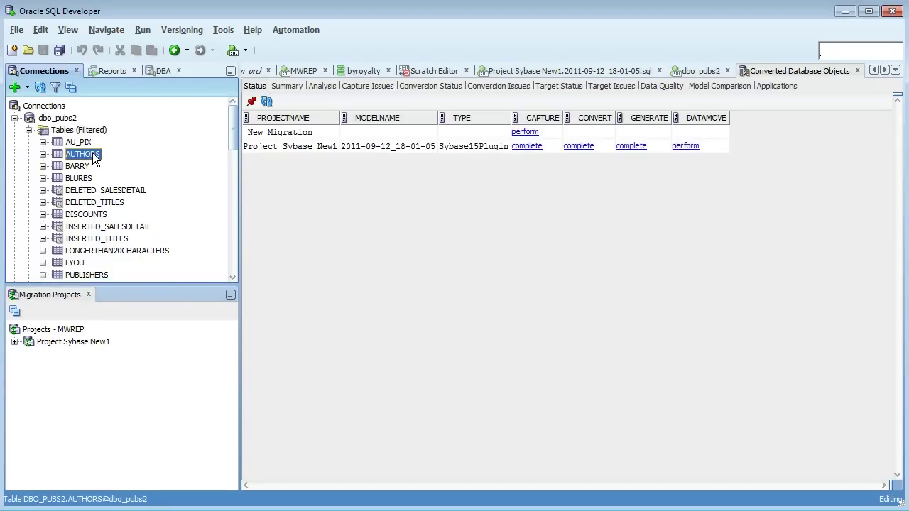
{"action": "left_click", "coordinate": [286, 86]}
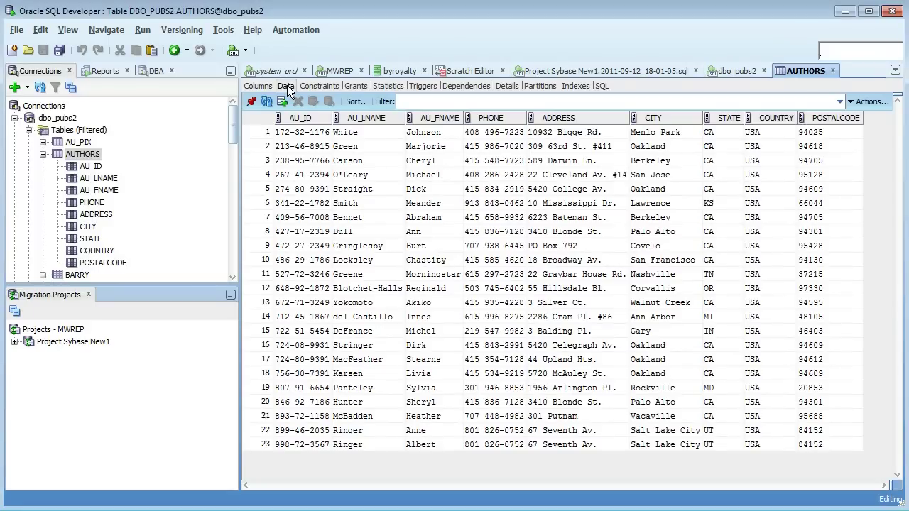